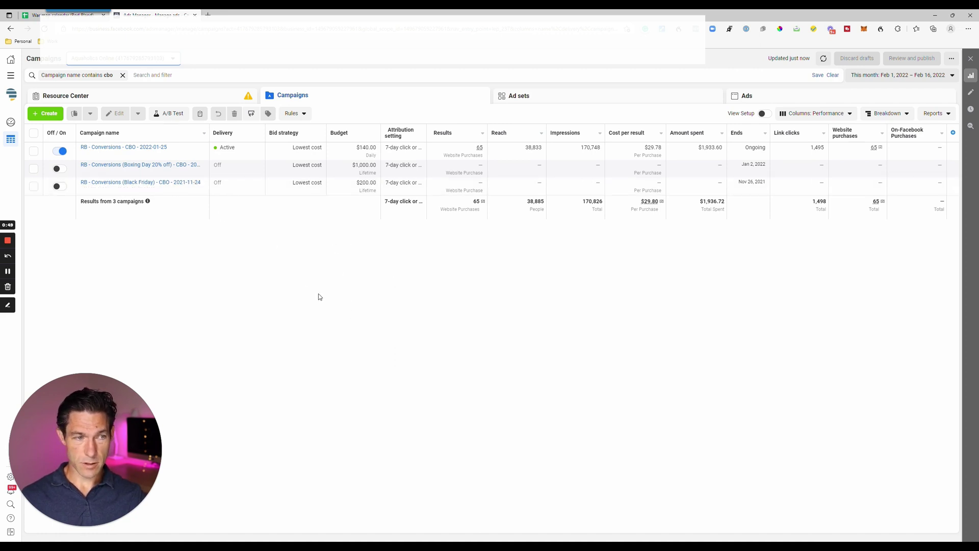
Step: Show the saved column presets from the Columns: Performance dropdown, close it, then reopen it
click(839, 114)
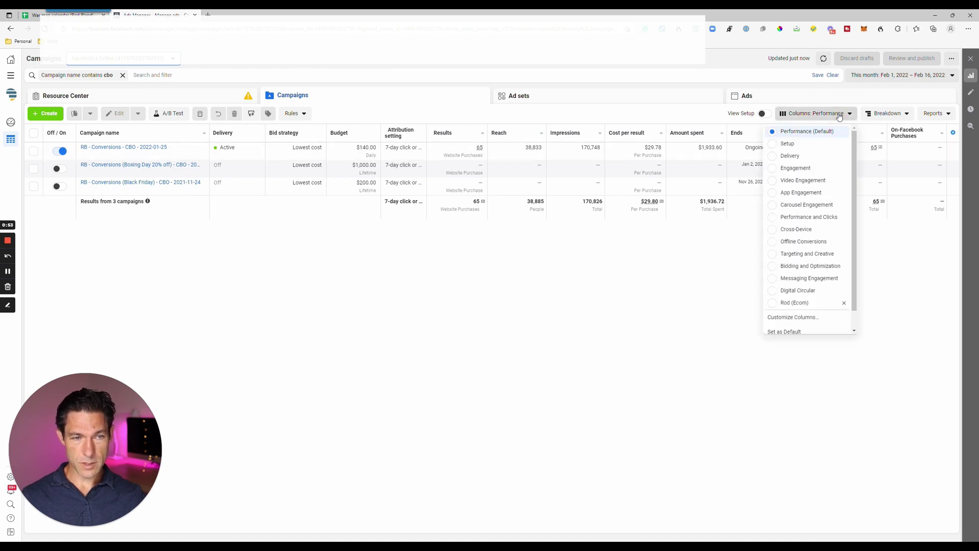
click(510, 282)
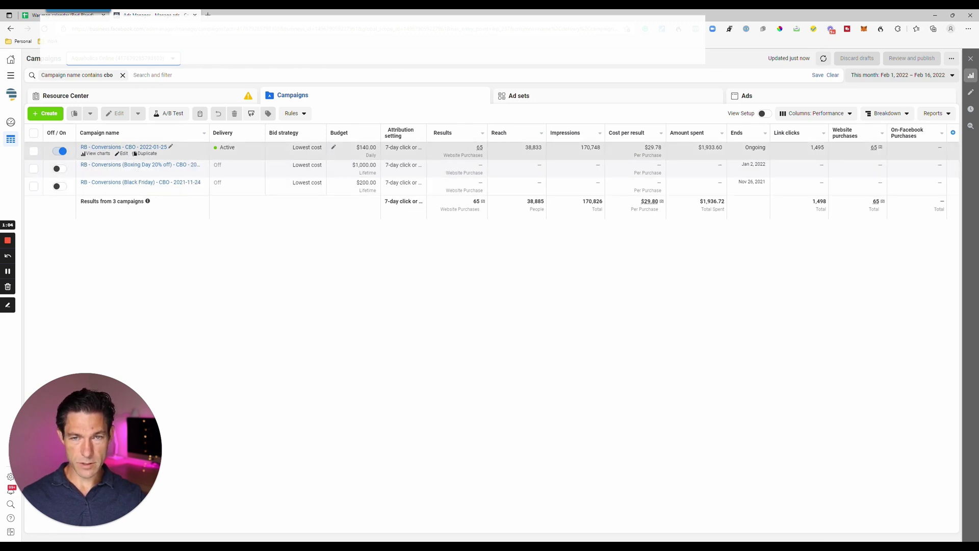
mouse_move(480, 147)
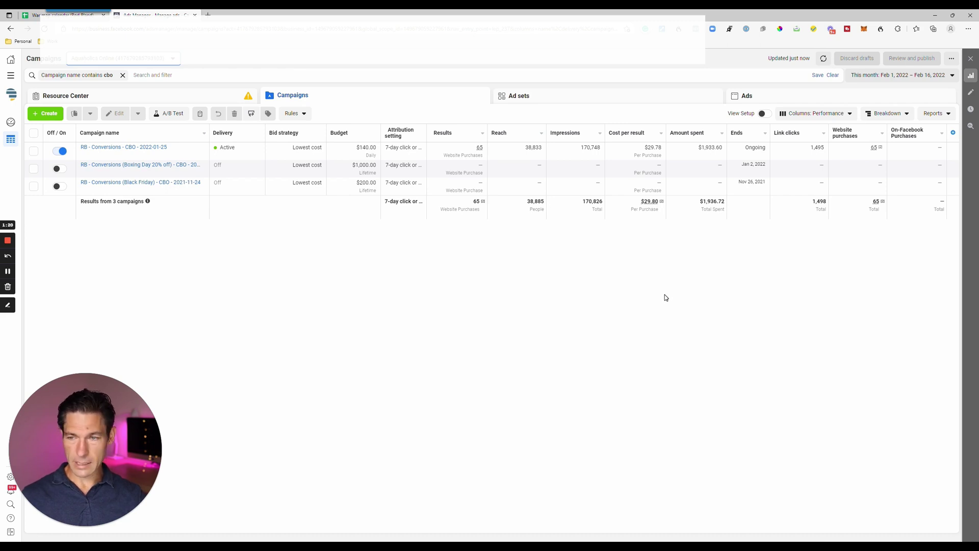
click(828, 116)
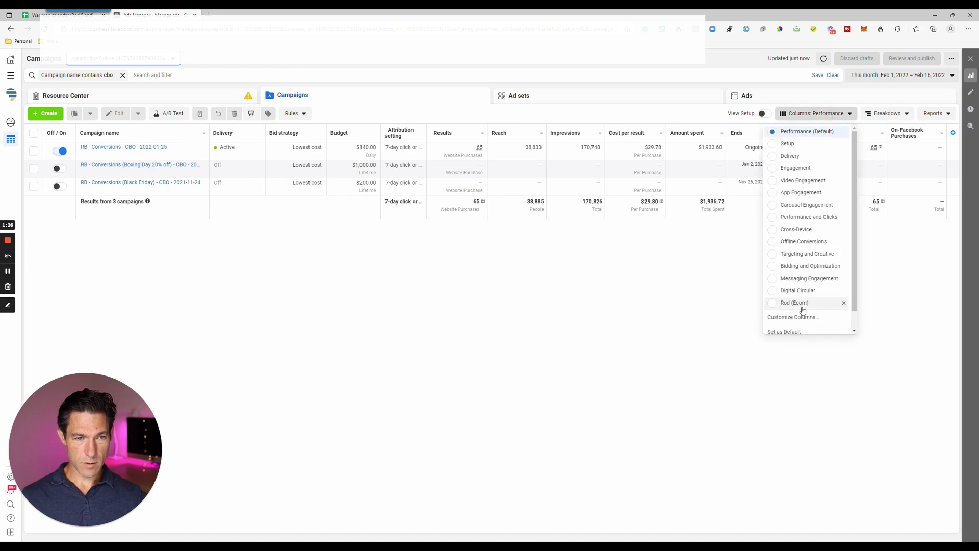
Step: Apply the Rod (Ecom) column preset and look over the reporting date range choices
click(800, 303)
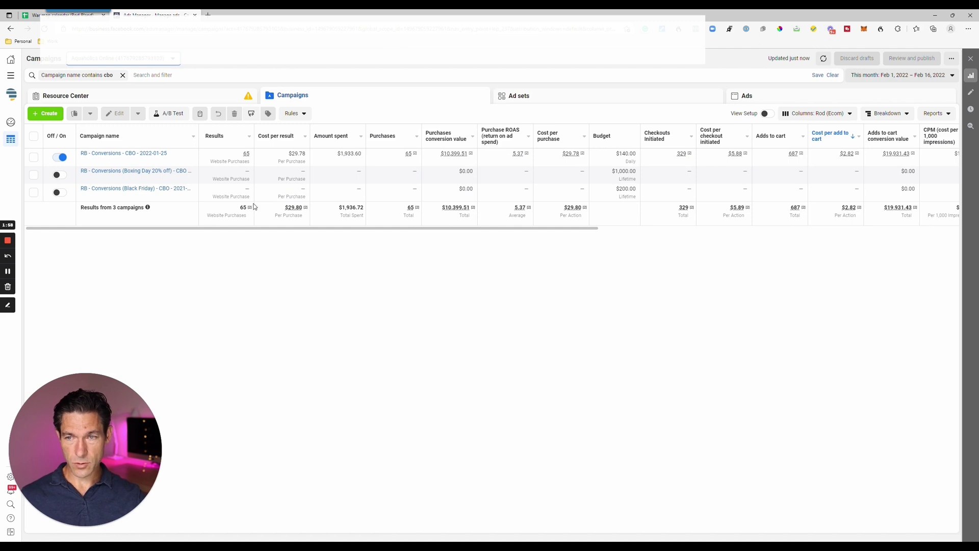
mouse_move(234, 158)
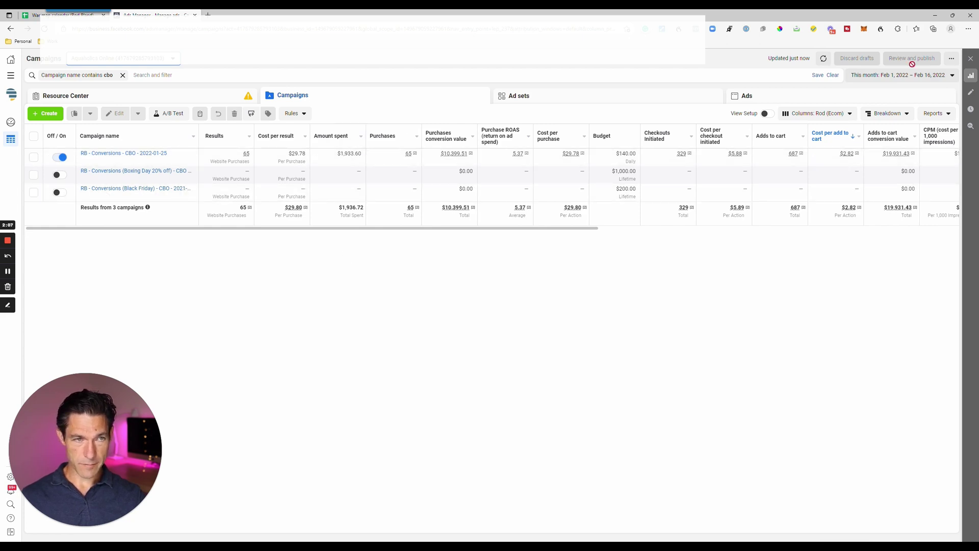
click(890, 78)
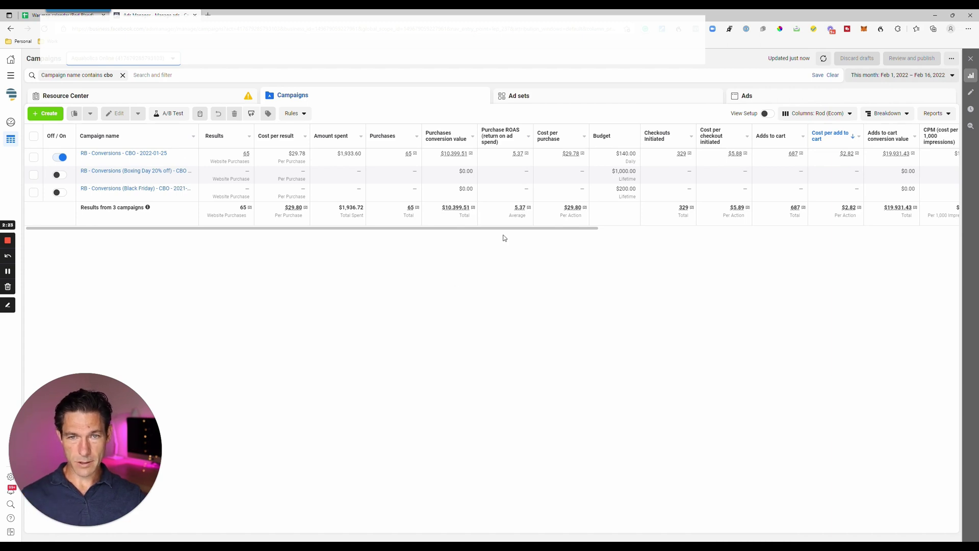
mouse_move(503, 133)
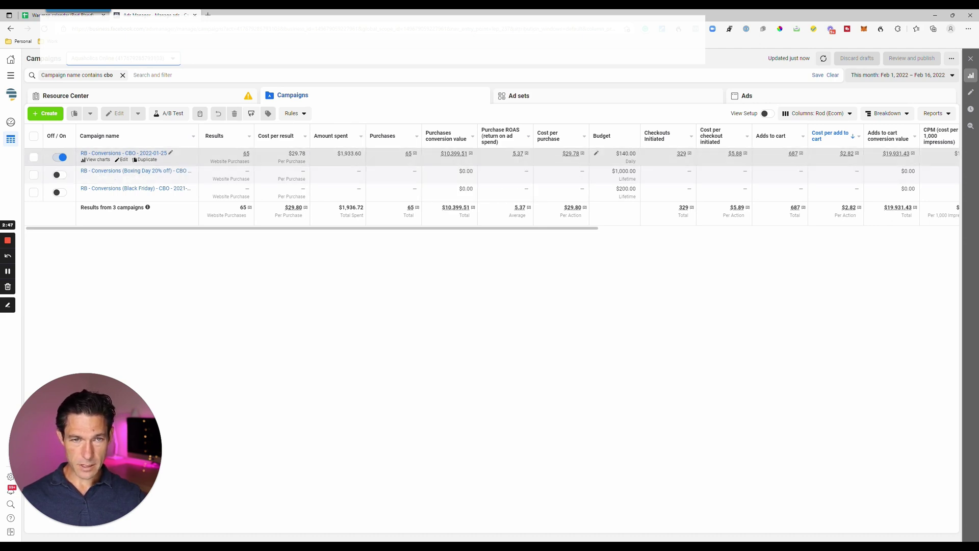
mouse_move(689, 154)
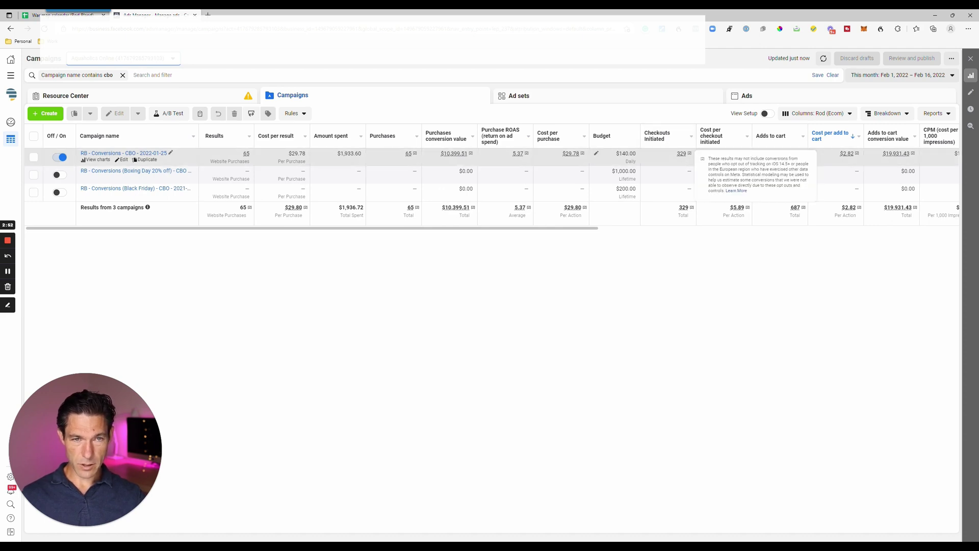
mouse_move(414, 154)
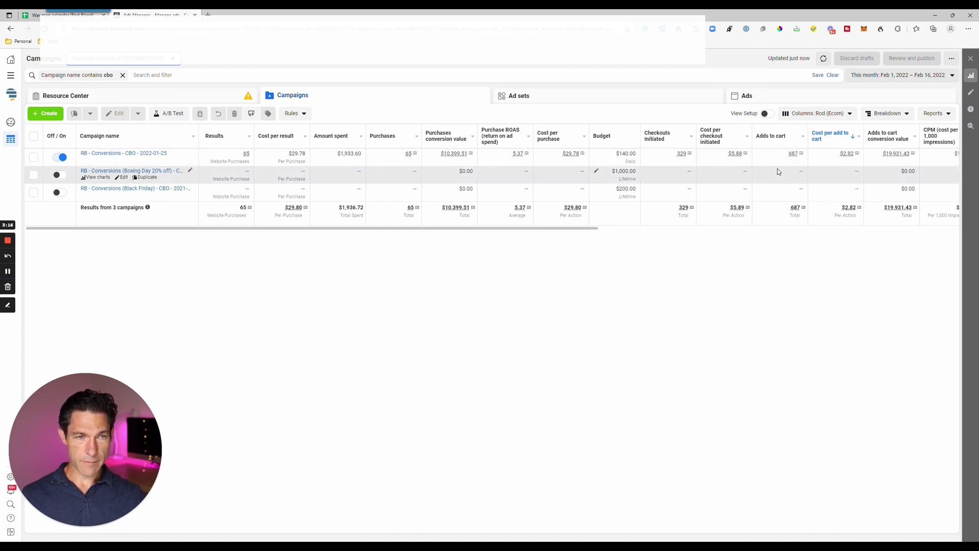
mouse_move(801, 154)
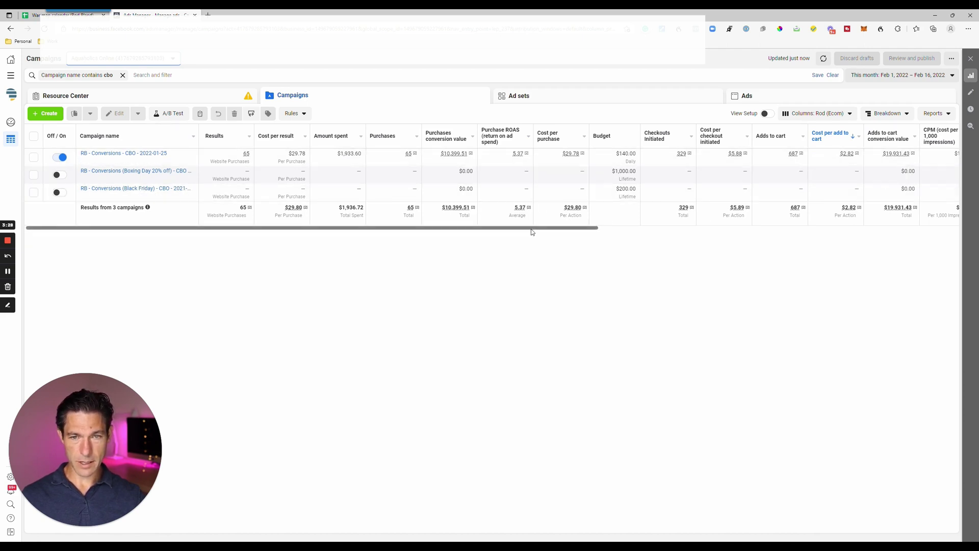
Step: Scroll through the Ecom columns, then switch to the demonstration ad account's Campaigns view
drag(531, 231, 713, 234)
mouse_move(664, 133)
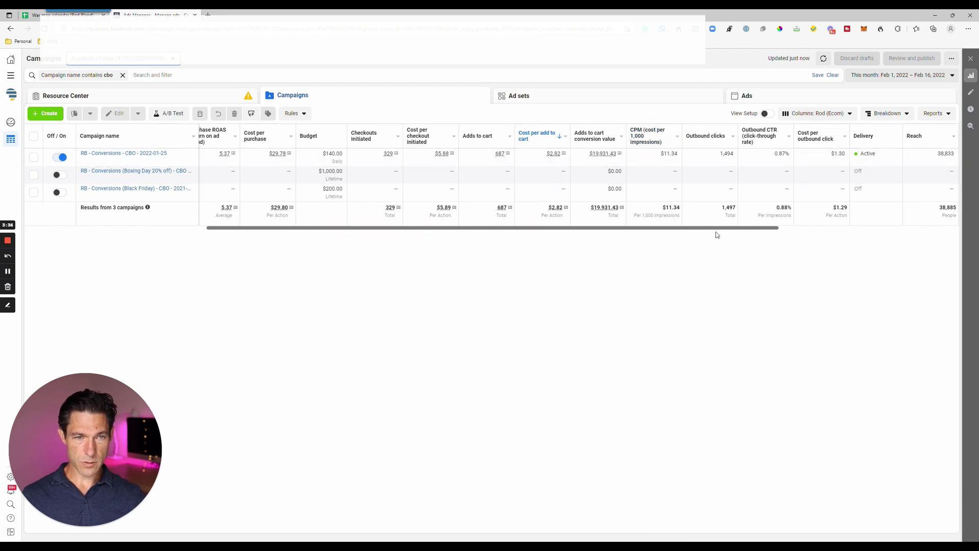
drag(716, 228, 782, 230)
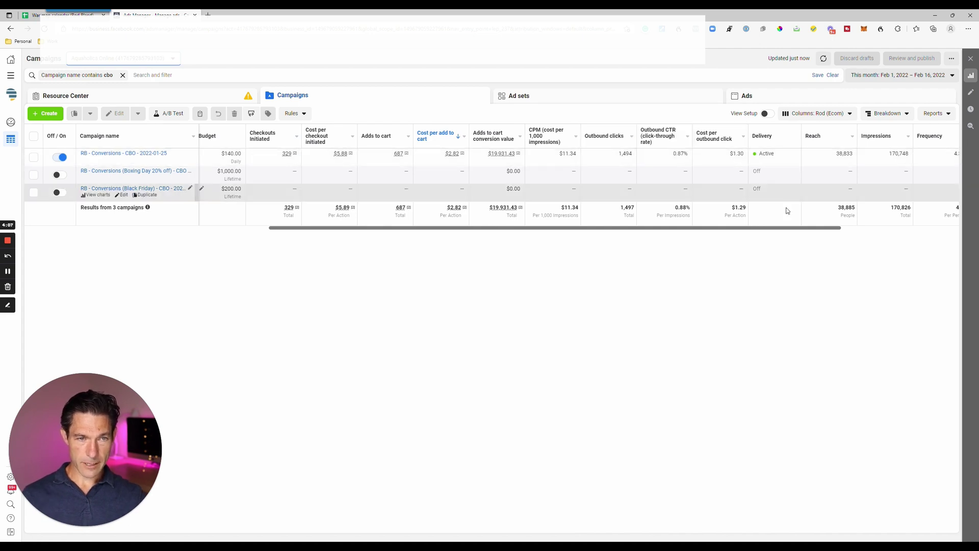
drag(786, 228, 928, 224)
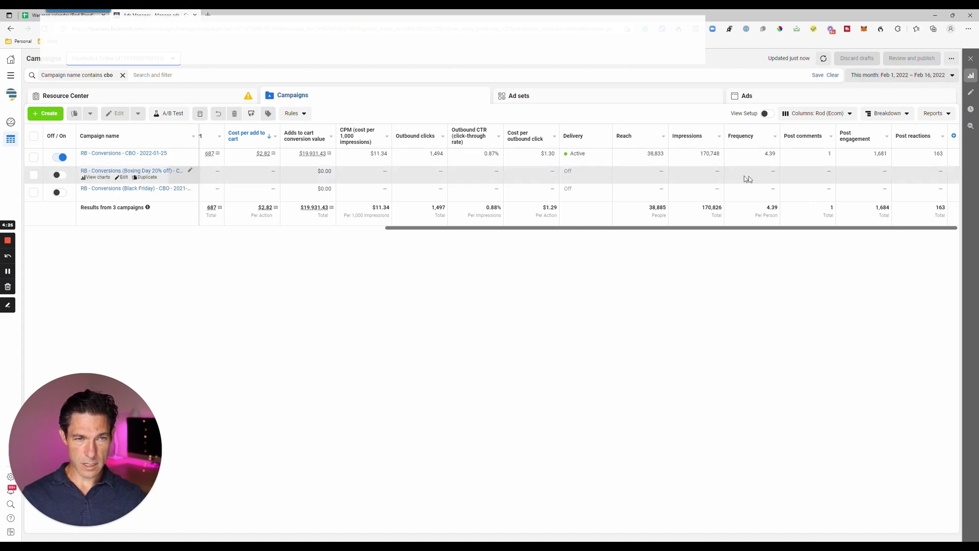
click(773, 152)
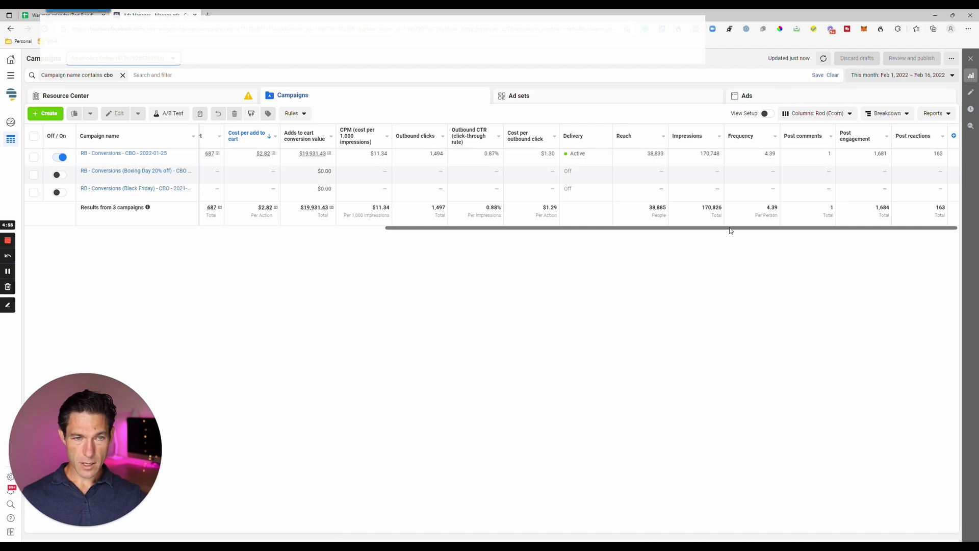
drag(730, 230, 239, 243)
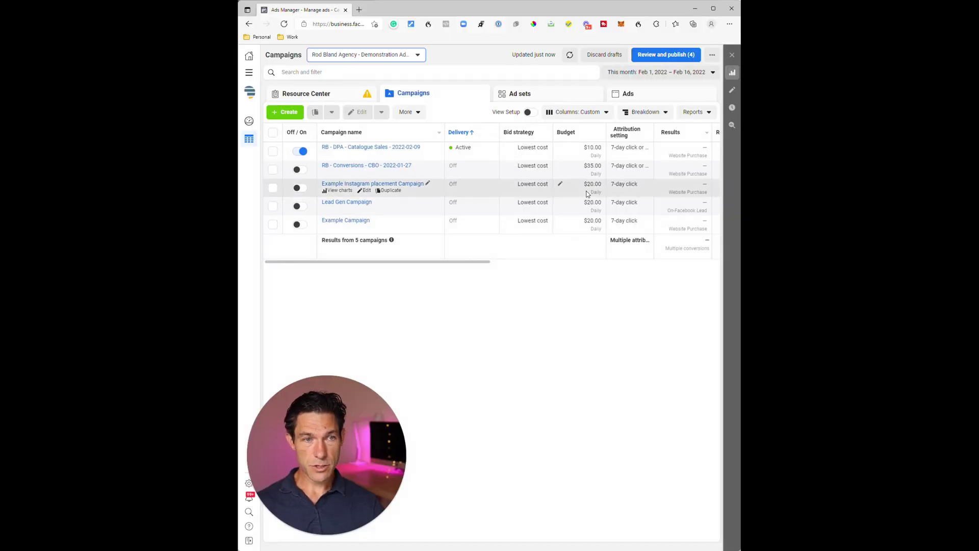
Step: Switch the demo table to Performance (Default) columns and open Customize Columns
click(593, 113)
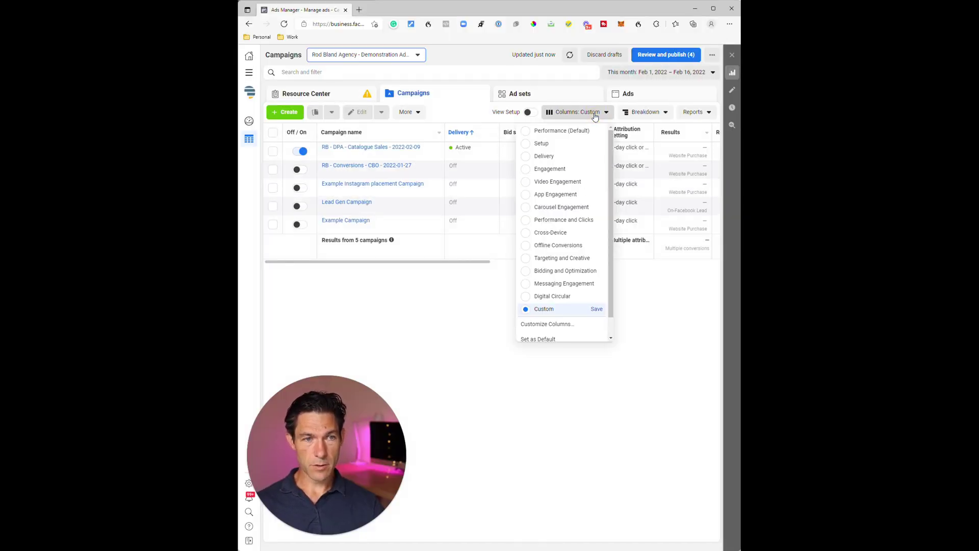
click(556, 131)
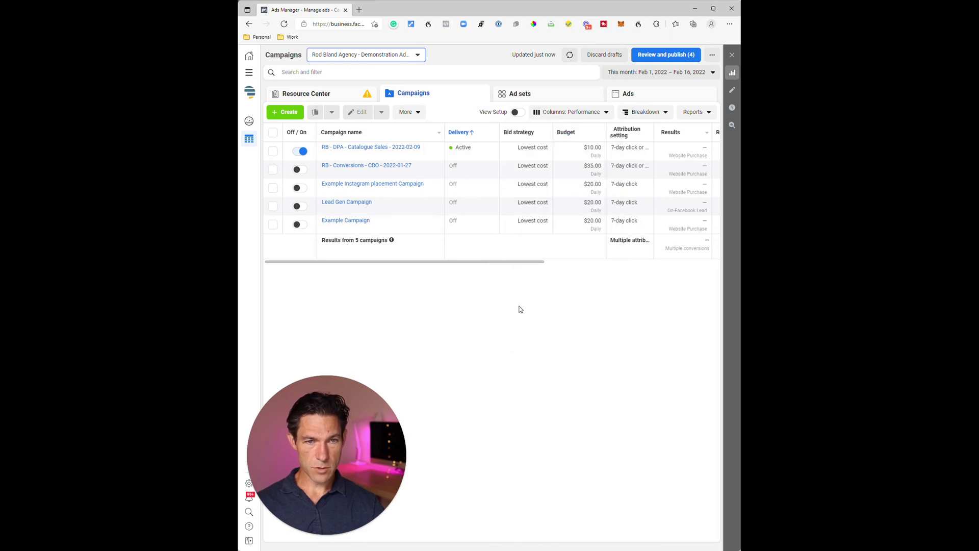
click(592, 115)
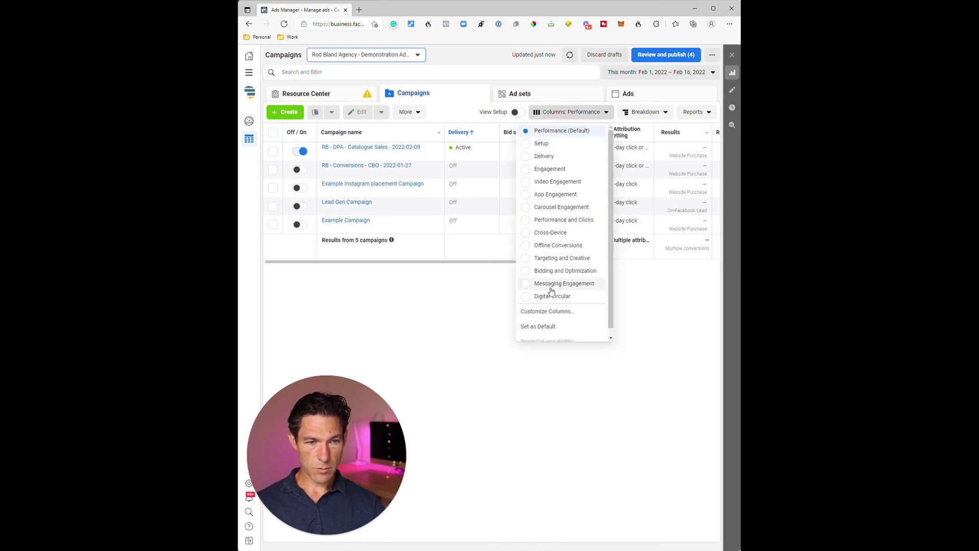
click(568, 317)
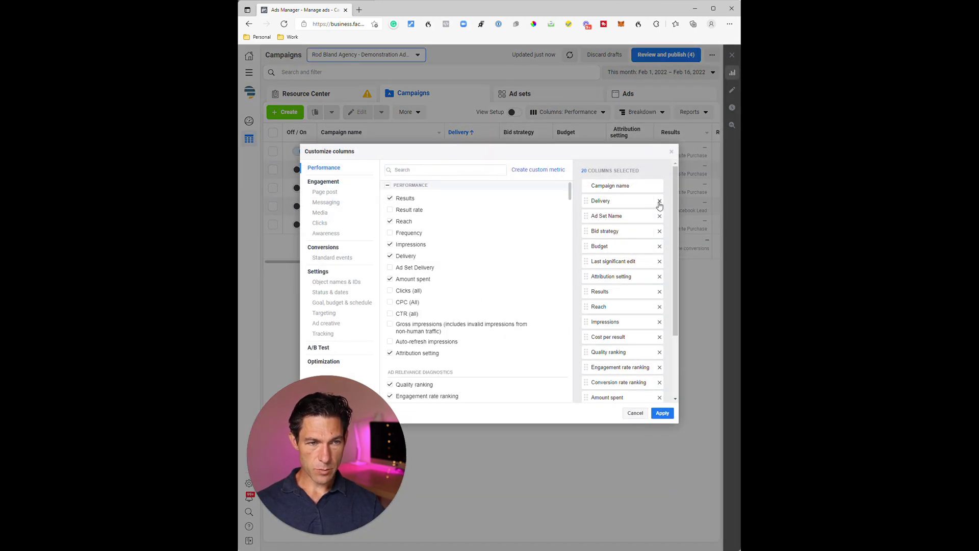
Step: Remove every selected column except Campaign name, then add the Results column
click(660, 201)
click(659, 200)
click(659, 201)
click(659, 200)
click(659, 201)
click(659, 201)
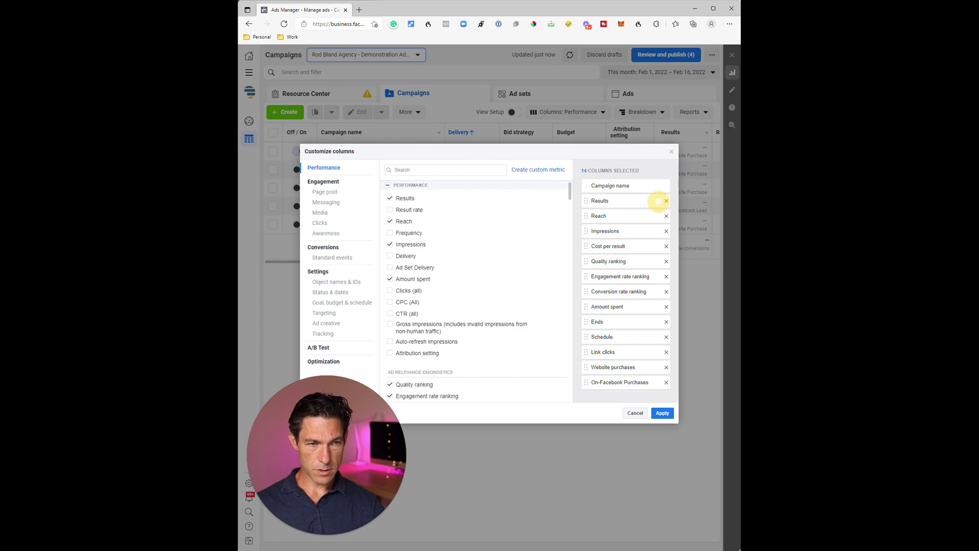
triple_click(666, 201)
triple_click(666, 201)
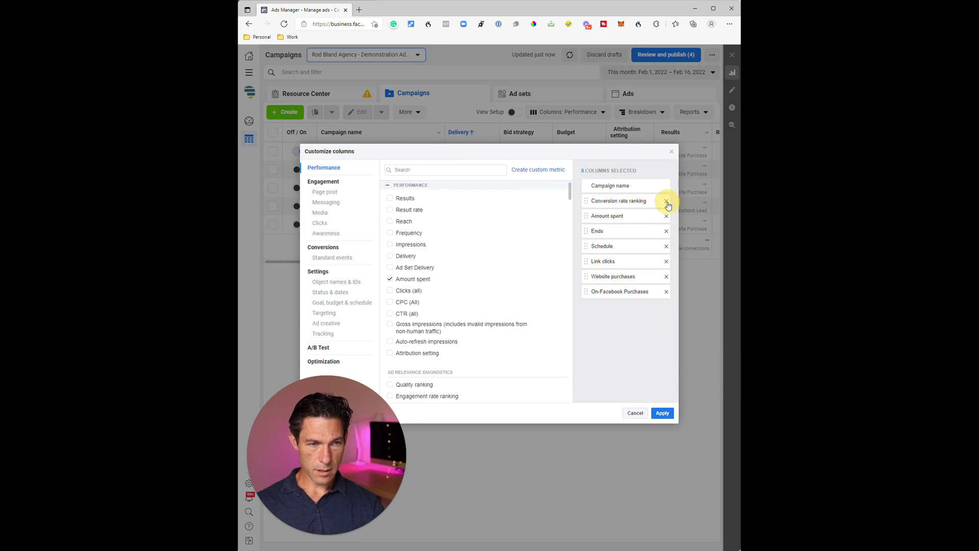
double_click(666, 202)
click(666, 201)
double_click(666, 202)
double_click(666, 201)
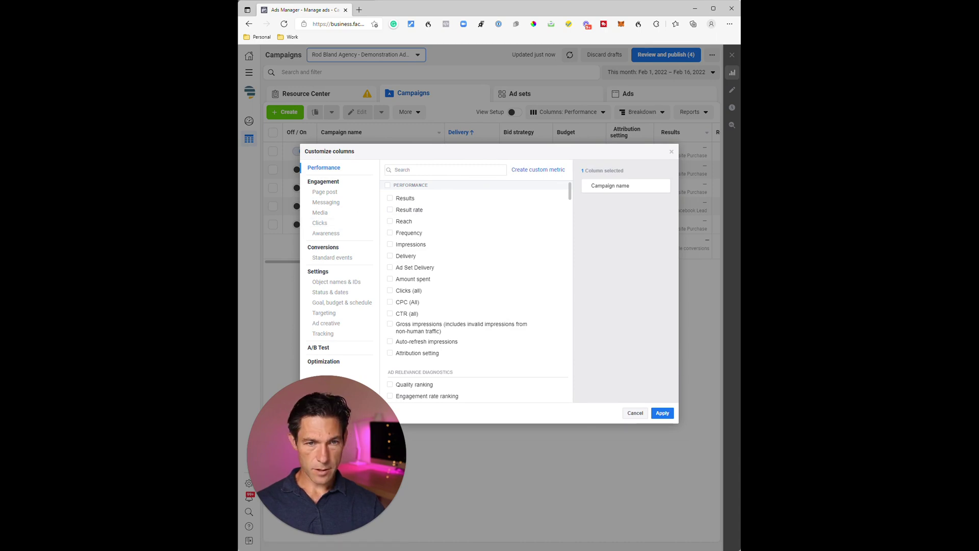
click(389, 199)
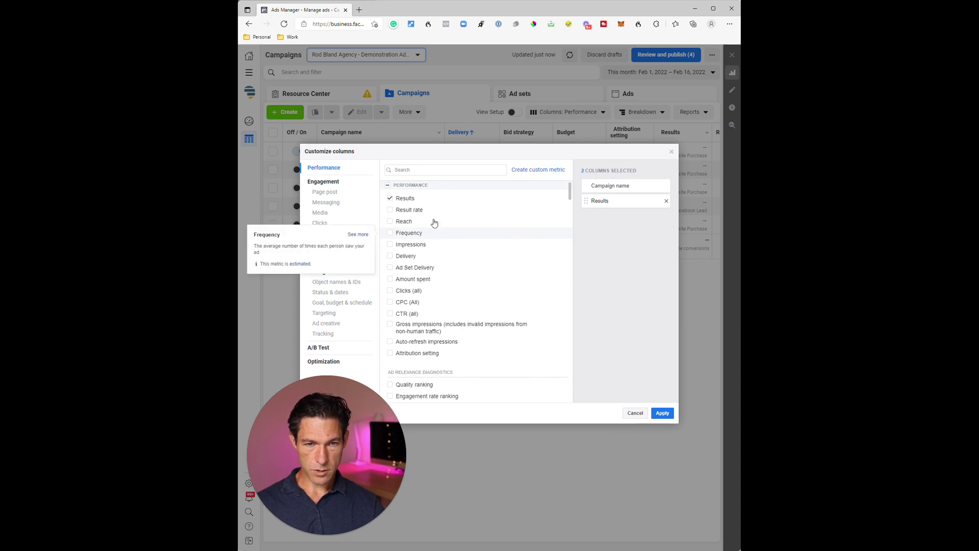
Step: Add the Cost per result and Amount spent columns
click(432, 171)
text(result)
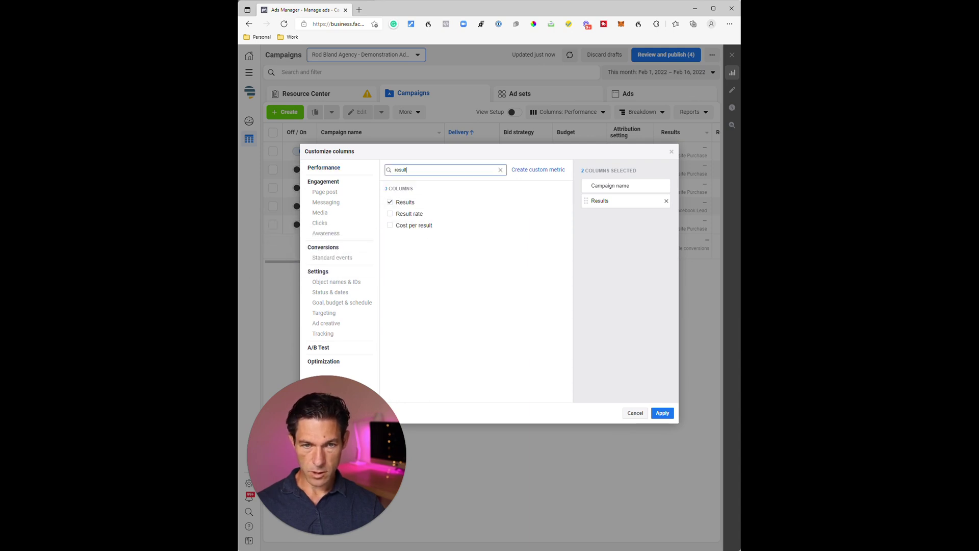
click(390, 225)
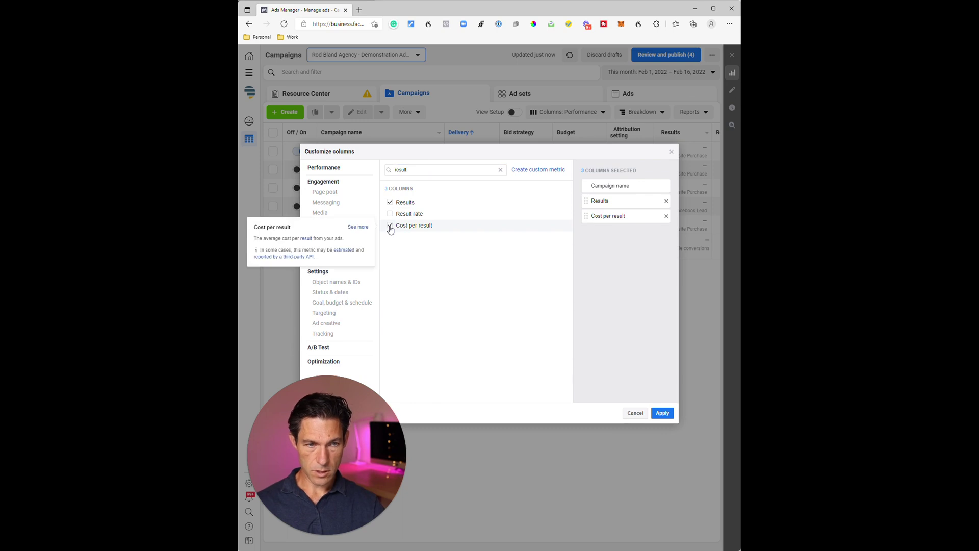
double_click(401, 170)
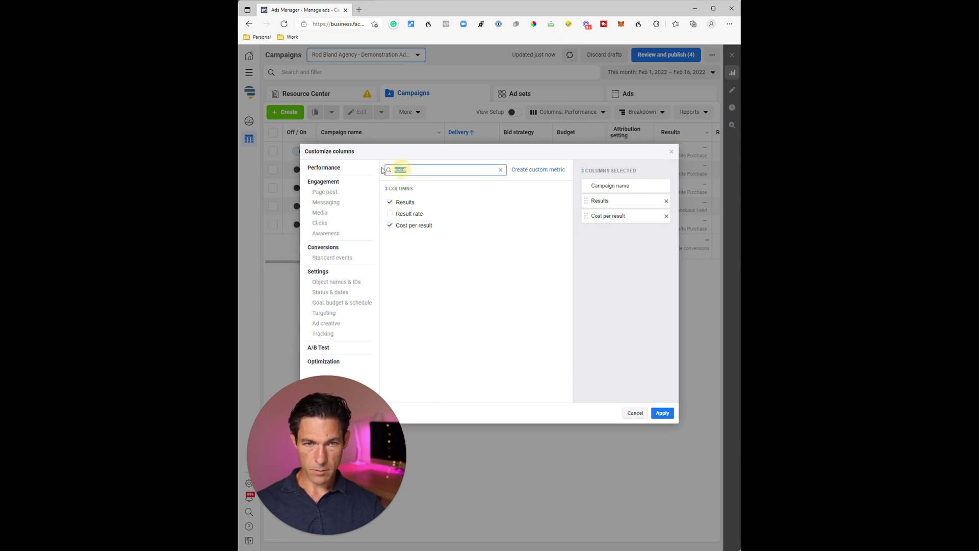
text(spent)
click(390, 202)
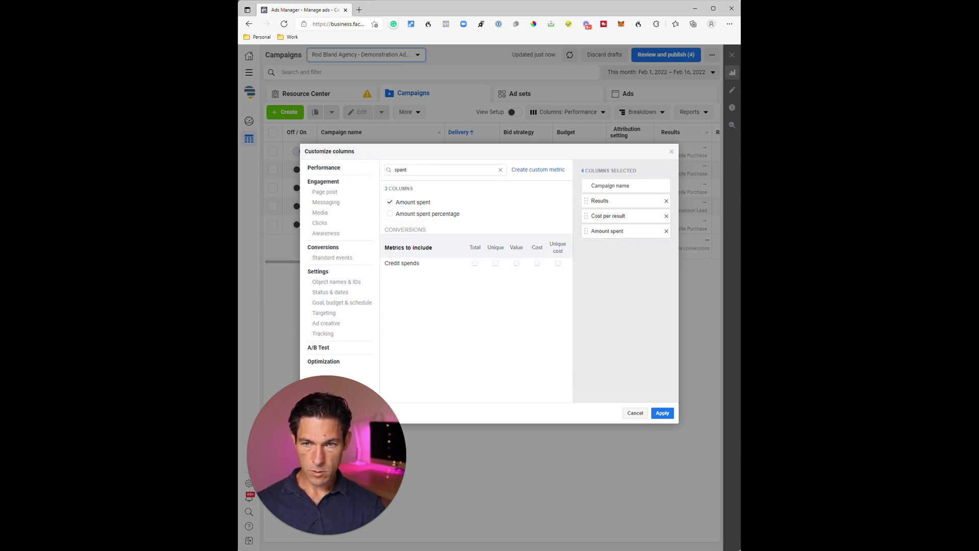
Step: Add total Purchases and purchase conversion value, dropping the mobile app and website breakdowns
drag(408, 169, 383, 169)
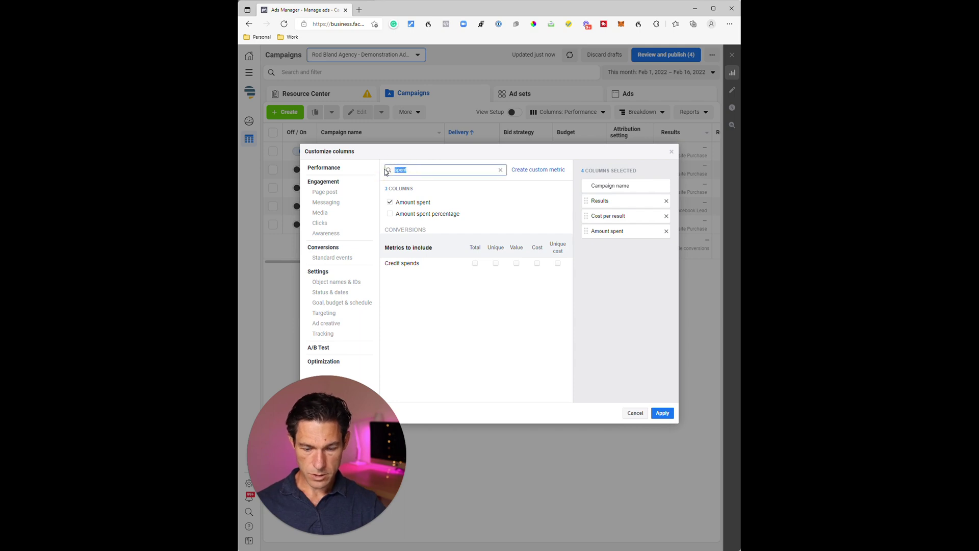
text(purchases)
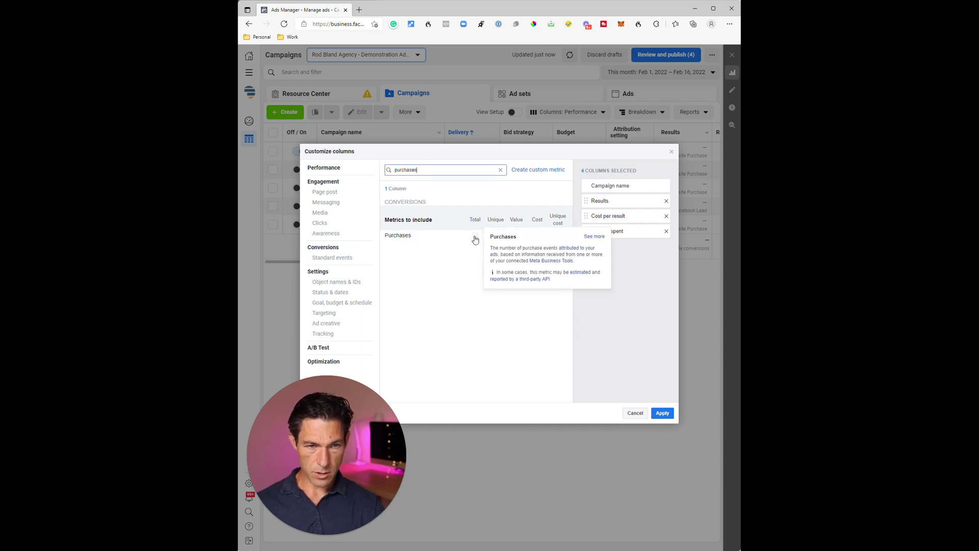
click(474, 238)
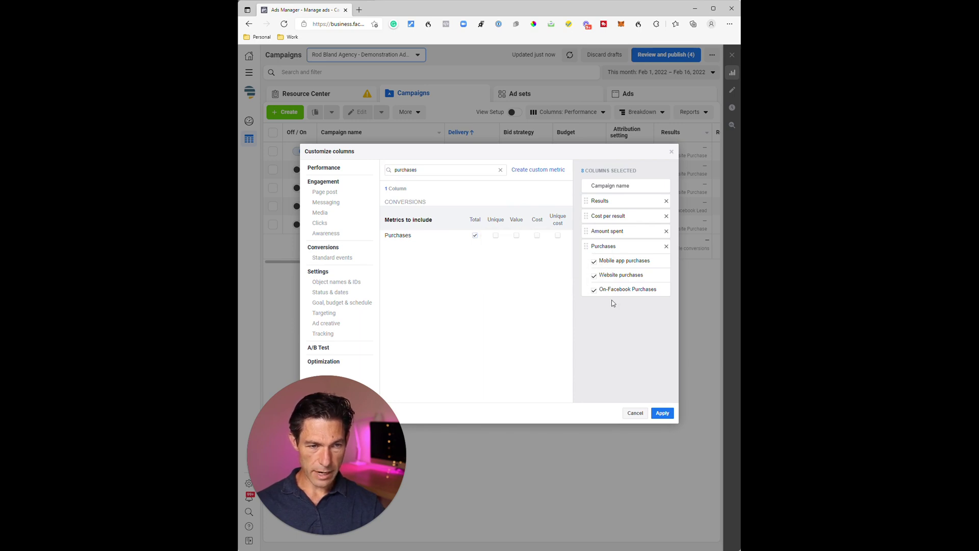
click(594, 262)
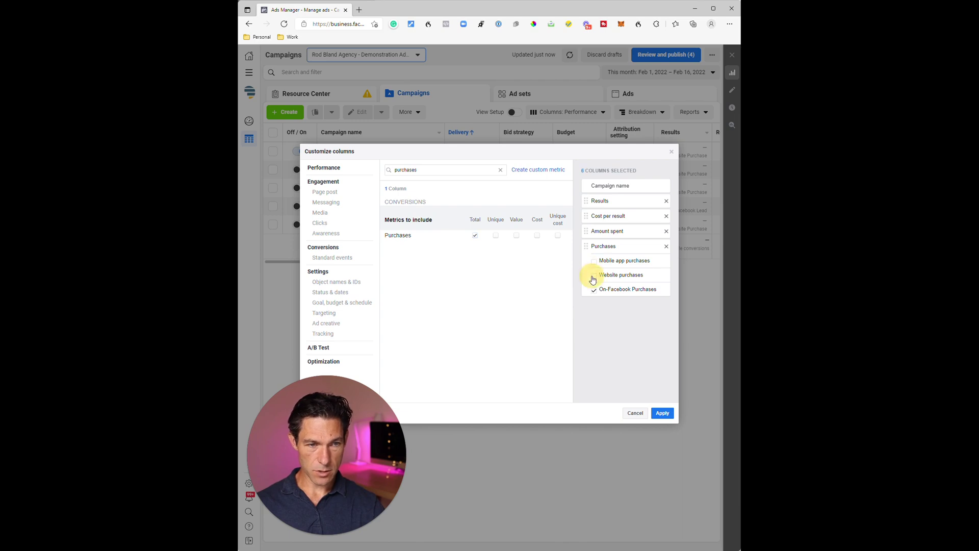
click(594, 277)
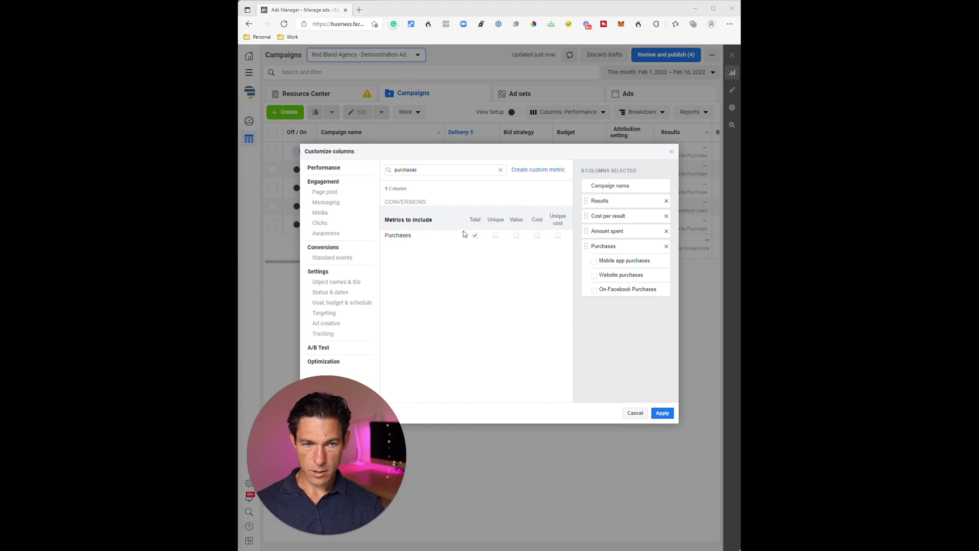
click(517, 236)
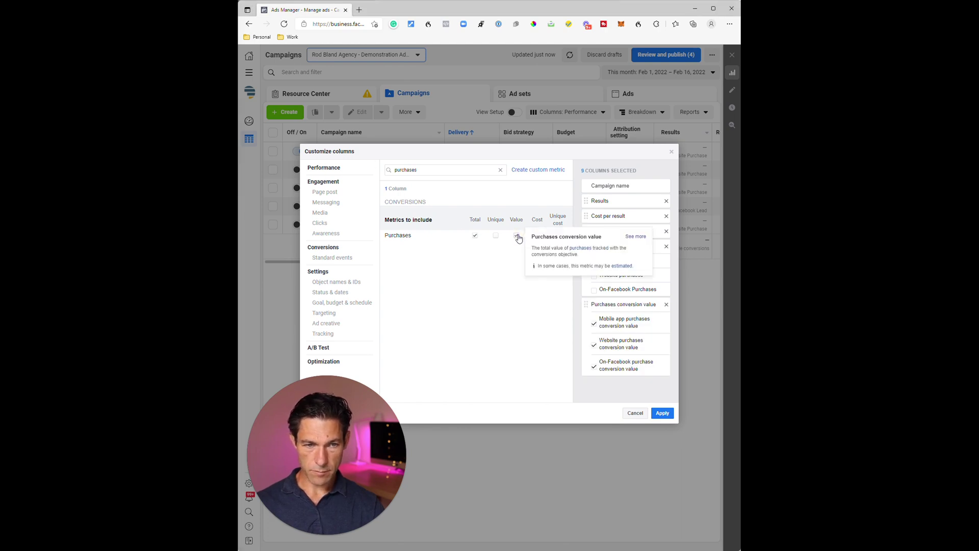
click(593, 345)
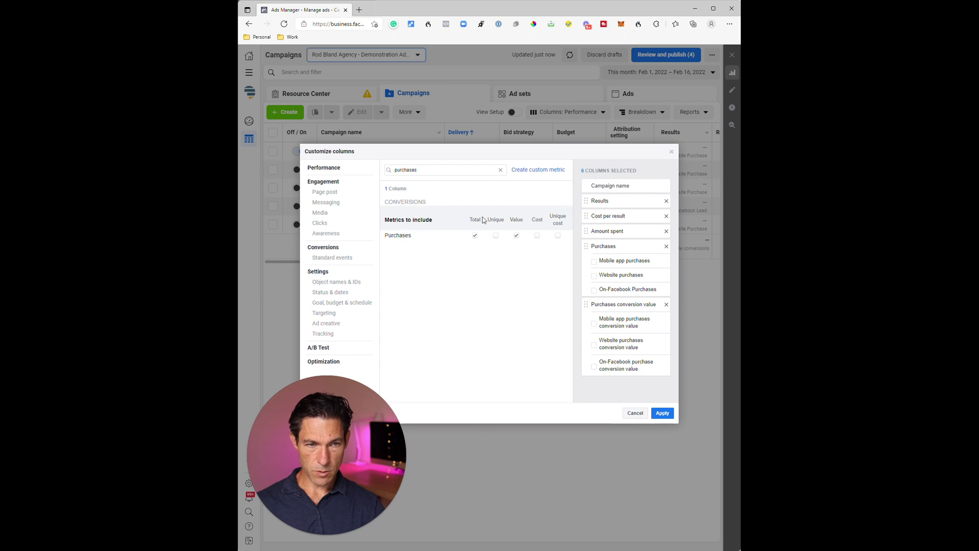
Step: Add the Purchase ROAS and Cost per purchase columns
drag(417, 169, 364, 174)
text(roas)
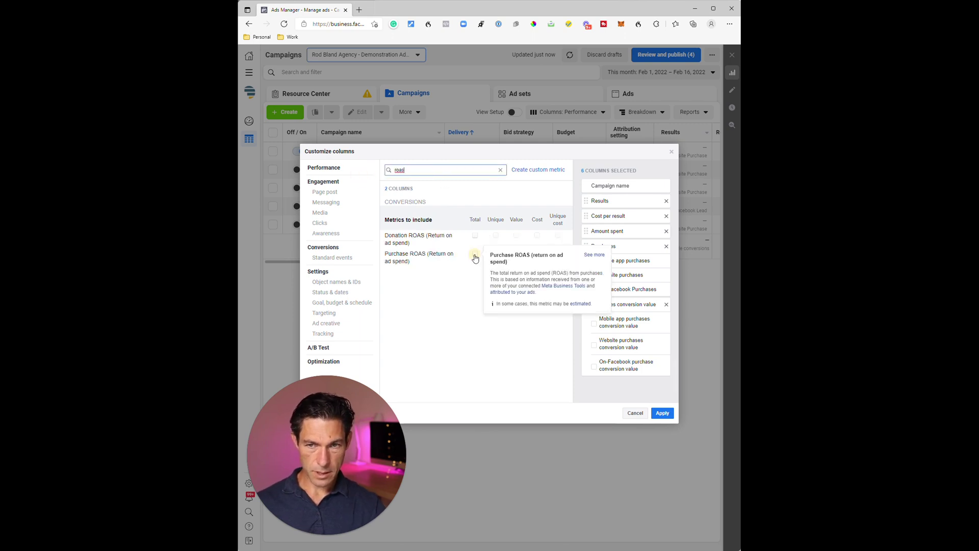
click(475, 258)
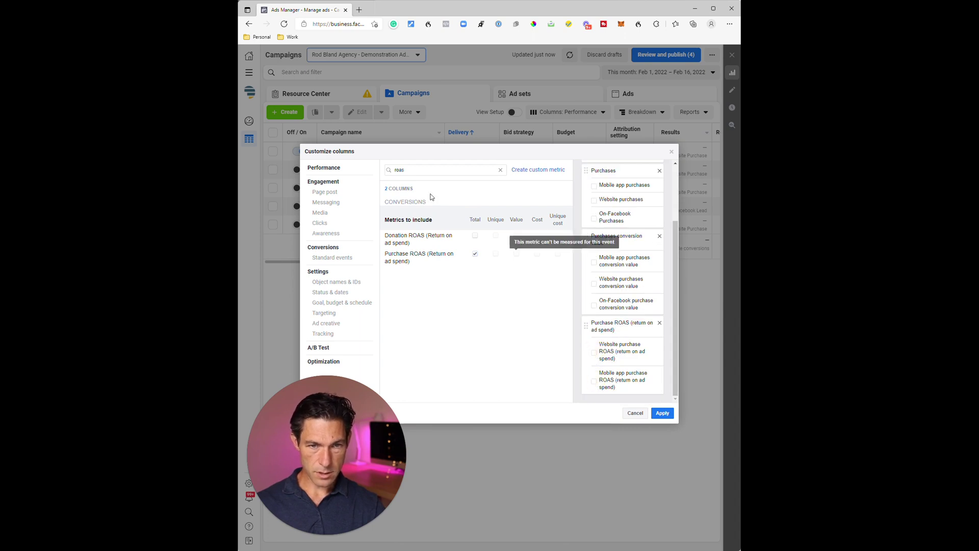
double_click(400, 170)
text(purchase)
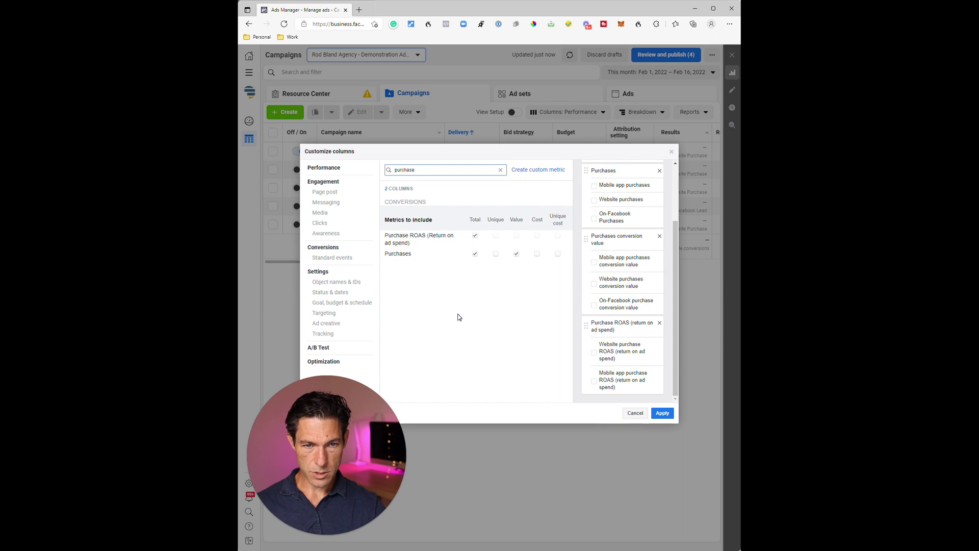
click(537, 255)
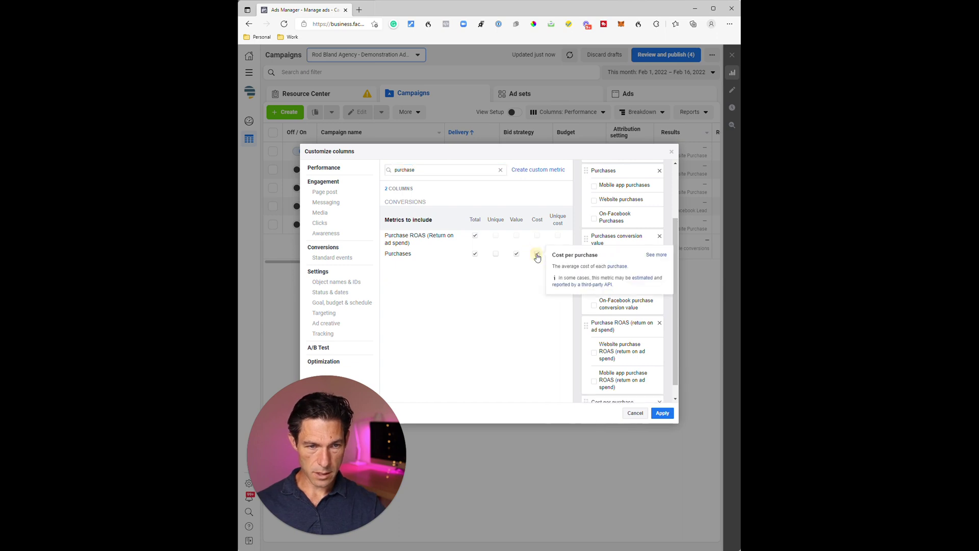
drag(677, 295, 677, 331)
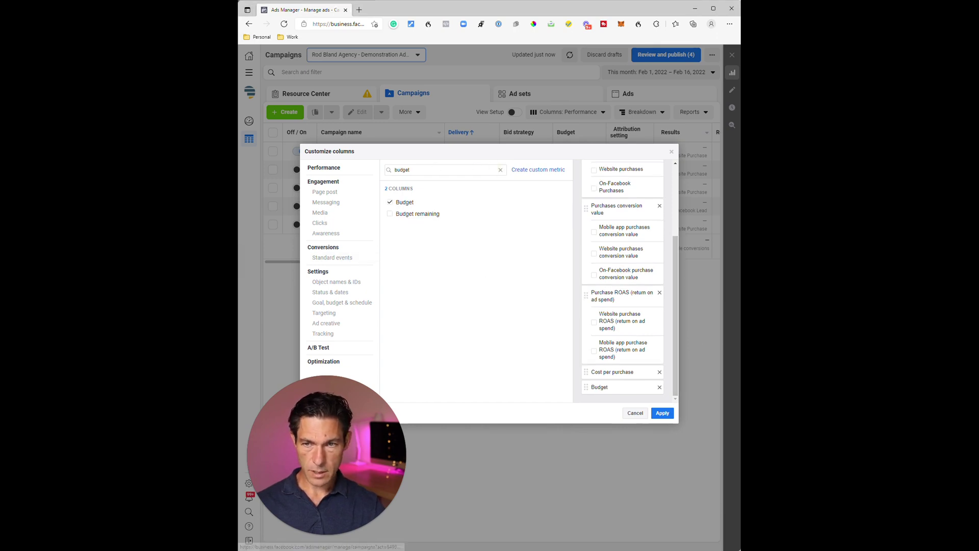
Step: Add total Checkouts initiated and its conversion value, then clear the search
drag(411, 170, 376, 170)
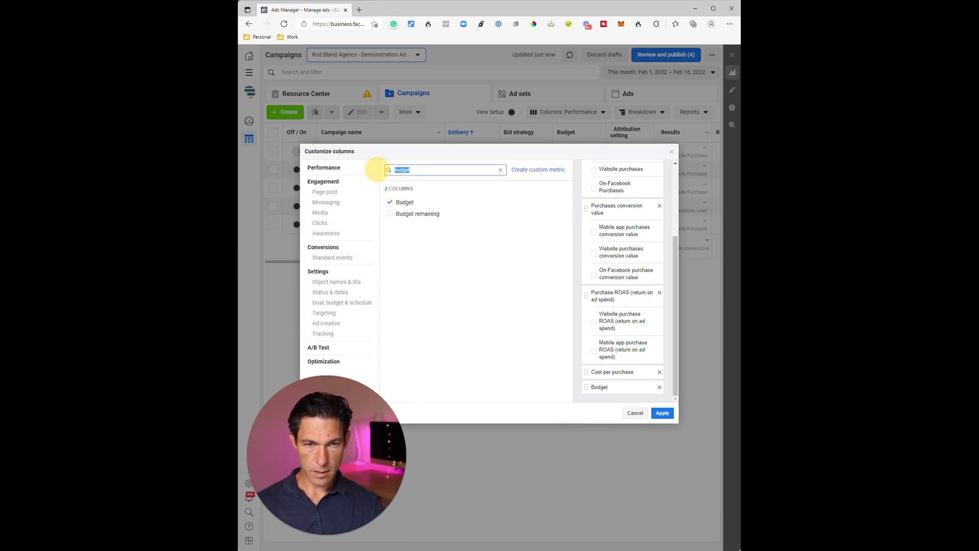
text(checkout)
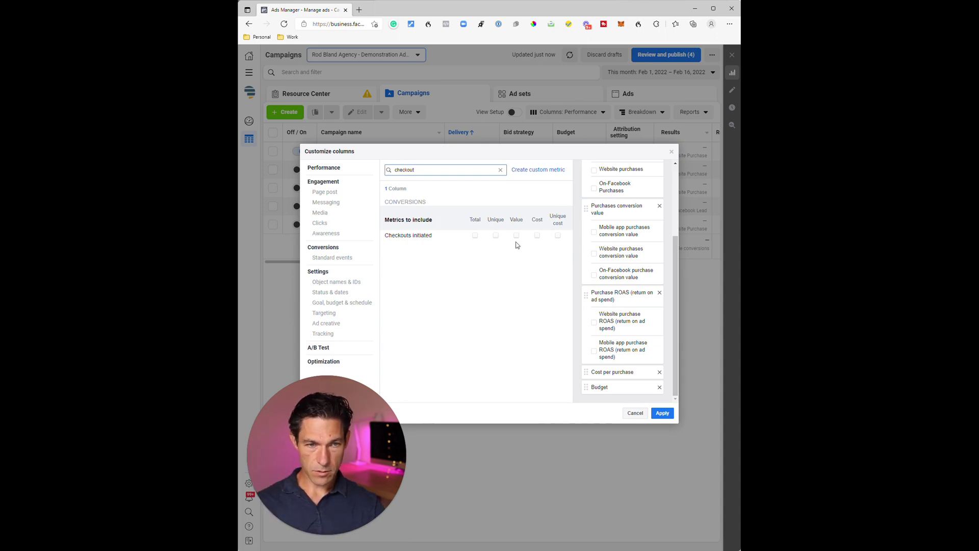
click(475, 235)
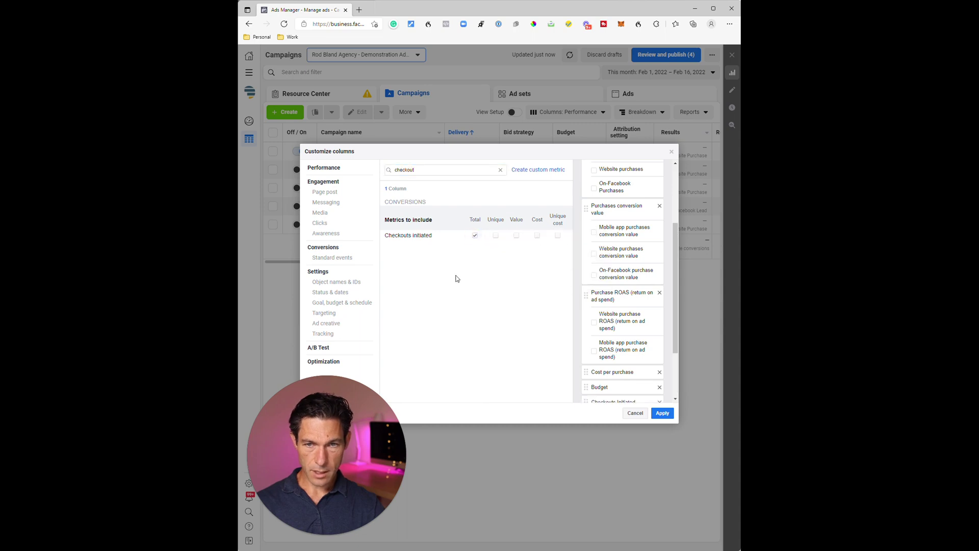
click(517, 236)
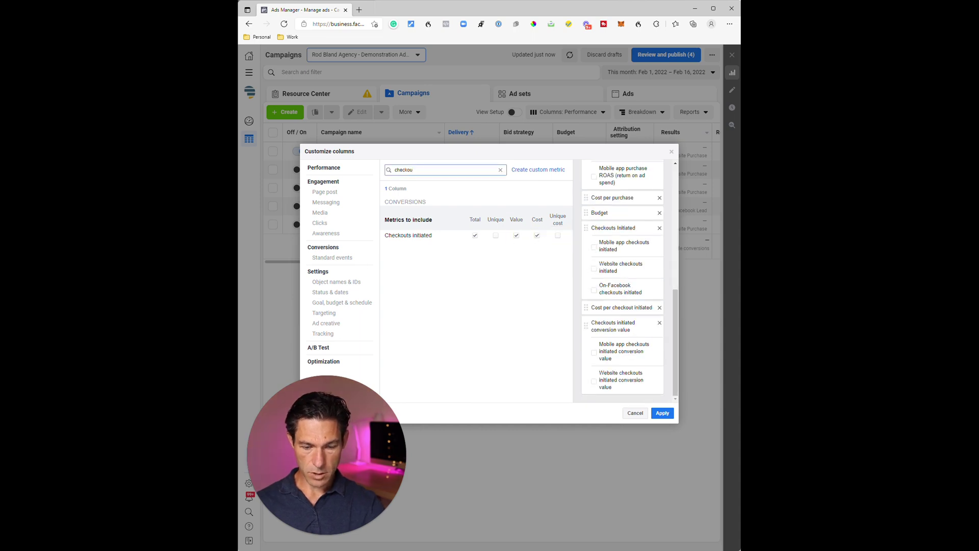
key(ctrl+a)
key(BackSpace)
Step: Add total Adds to cart, Cost per add to cart and adds-to-cart value, dropping the website breakdown
text(add)
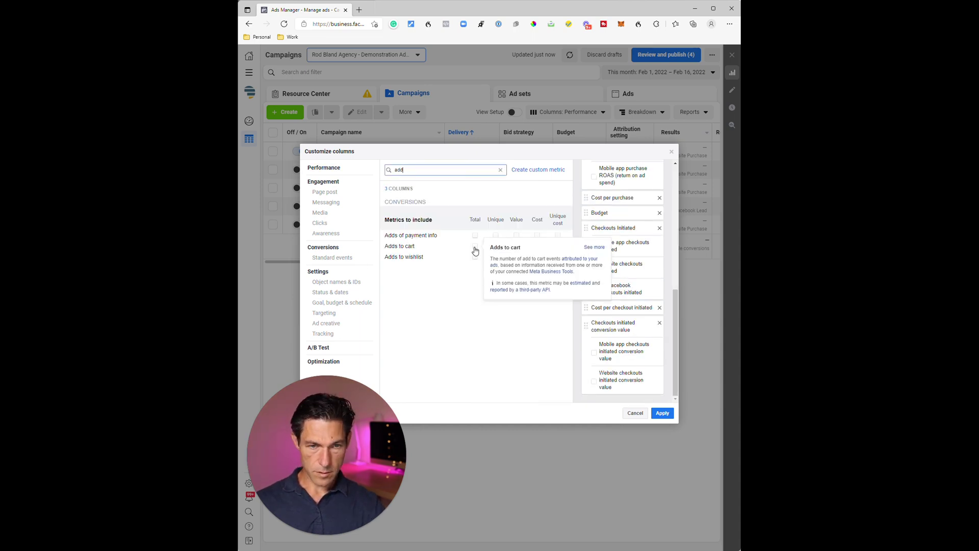
click(475, 246)
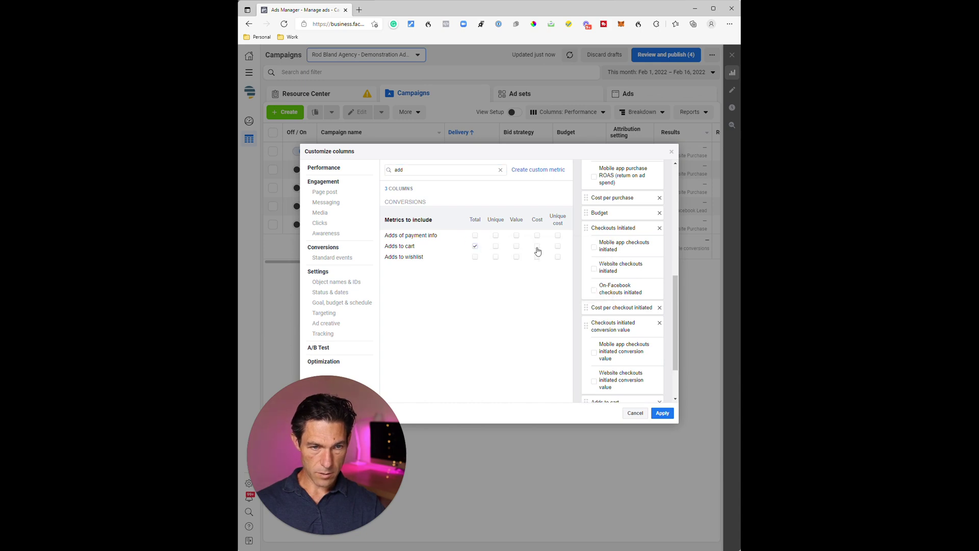
click(538, 247)
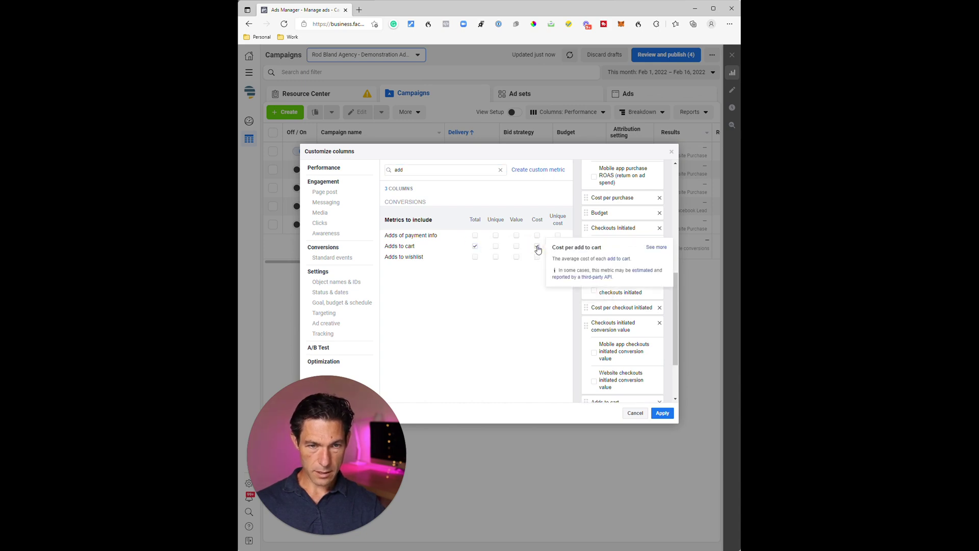
click(516, 246)
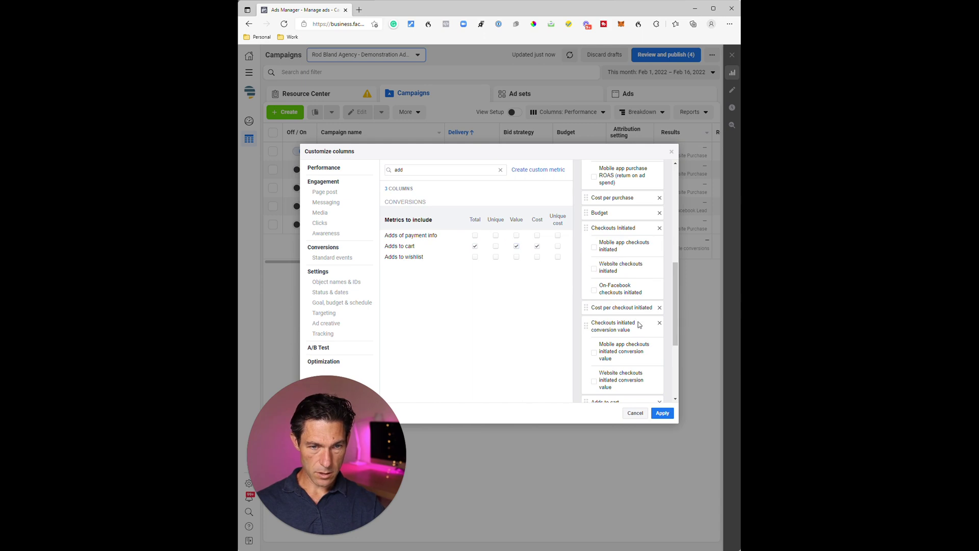
drag(674, 312, 680, 371)
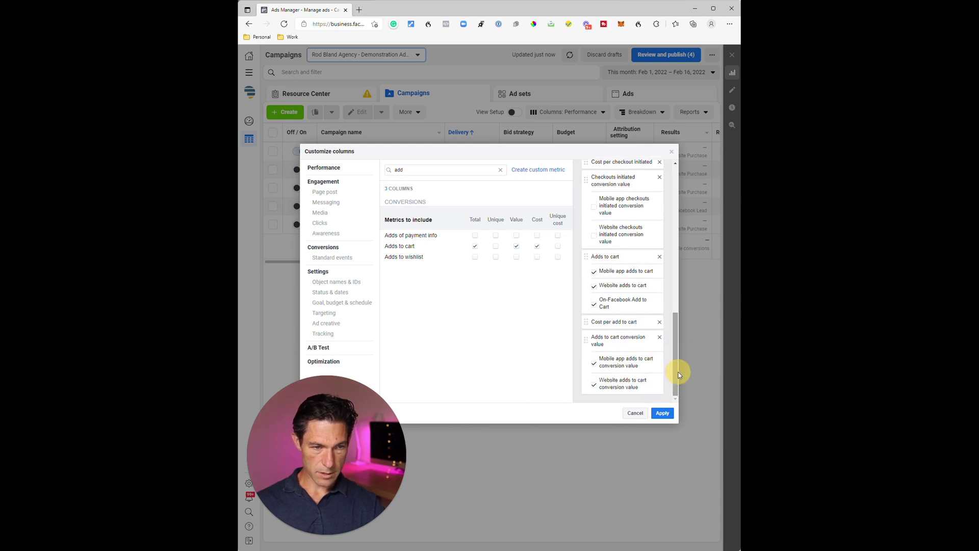
click(594, 287)
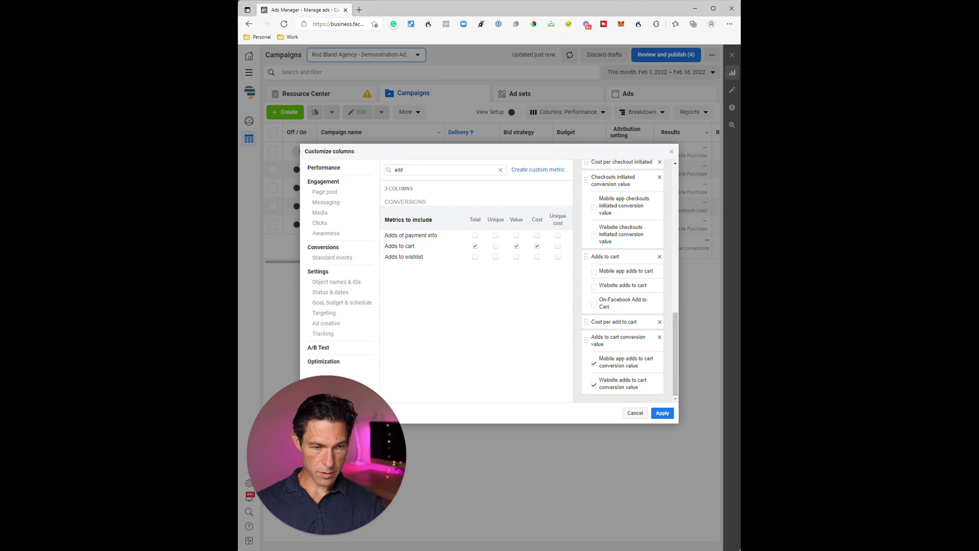
Step: Add CPM, Outbound clicks, Outbound CTR and Cost per outbound click columns
double_click(398, 170)
text(cpm)
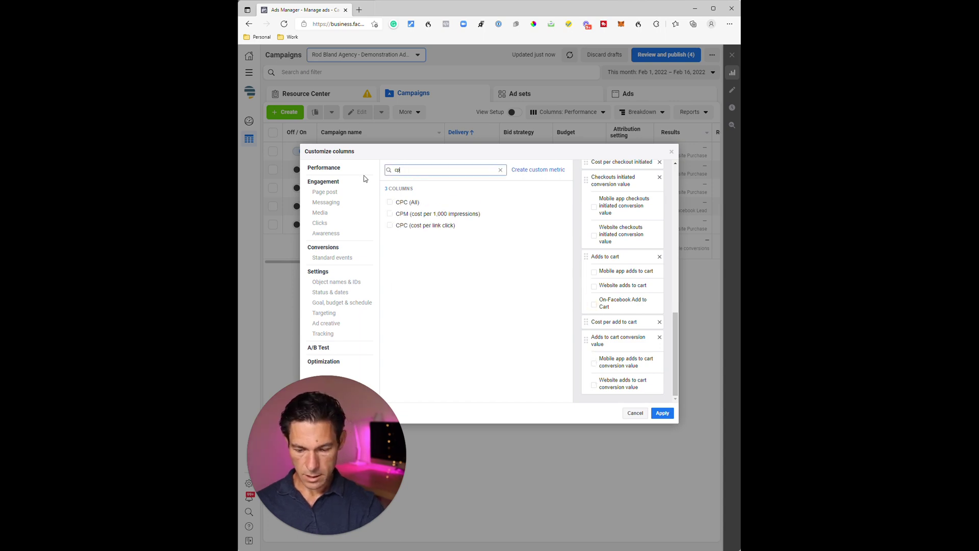
click(390, 202)
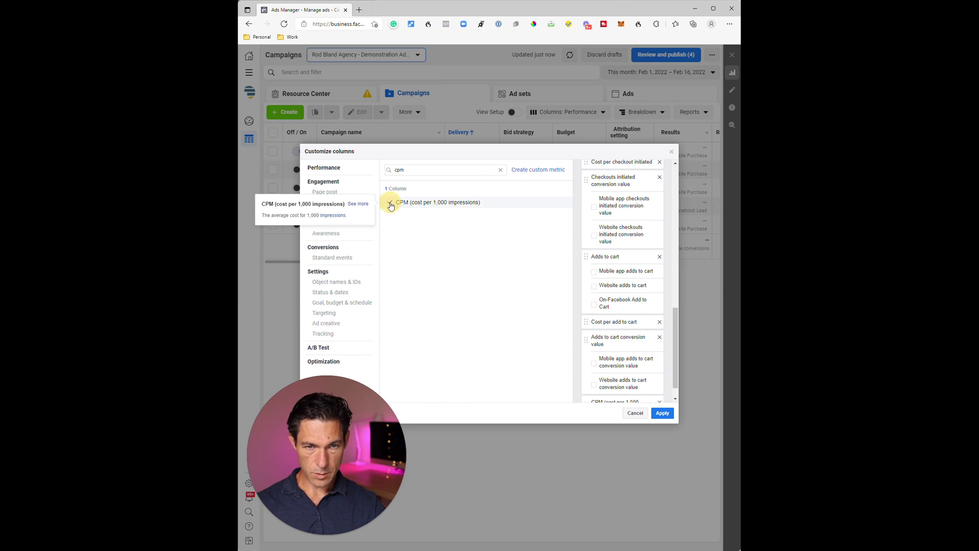
text(click)
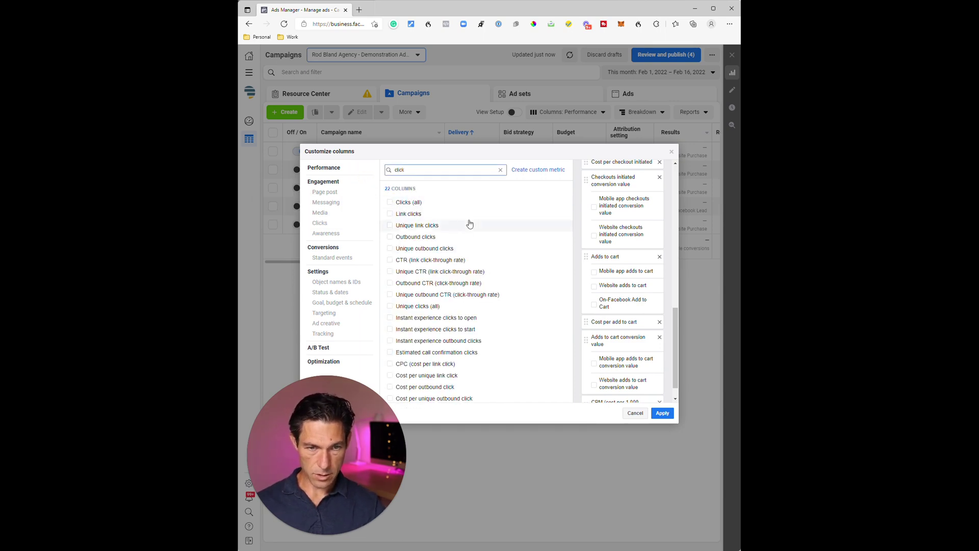
click(390, 239)
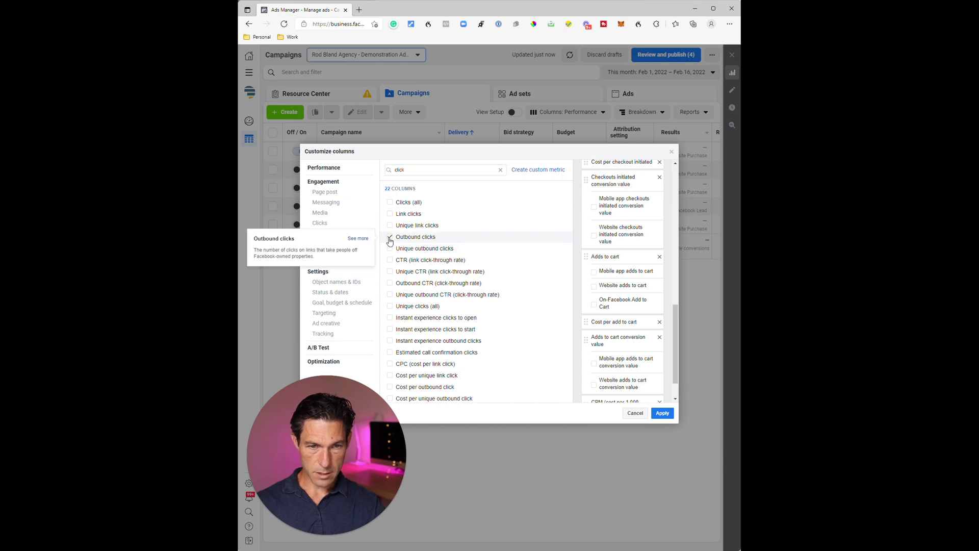
click(402, 287)
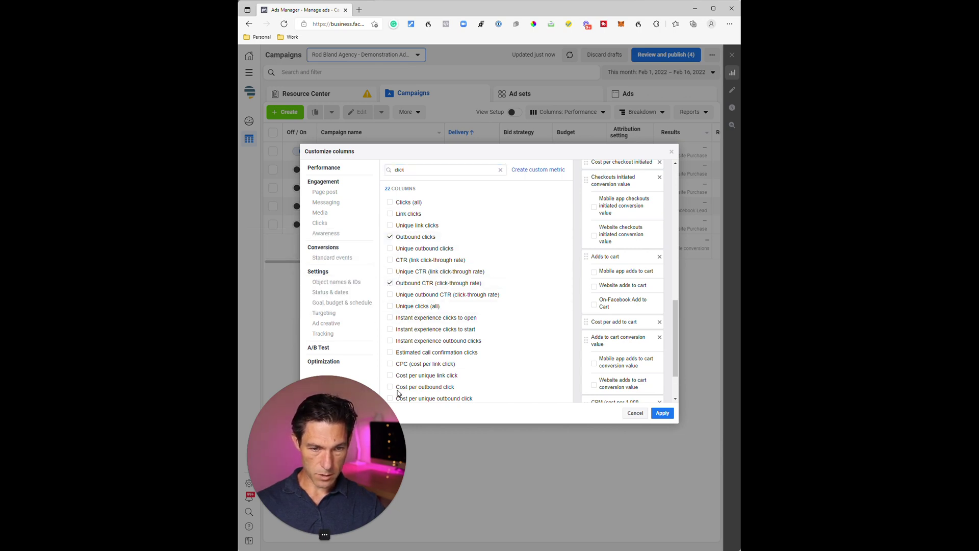
click(390, 387)
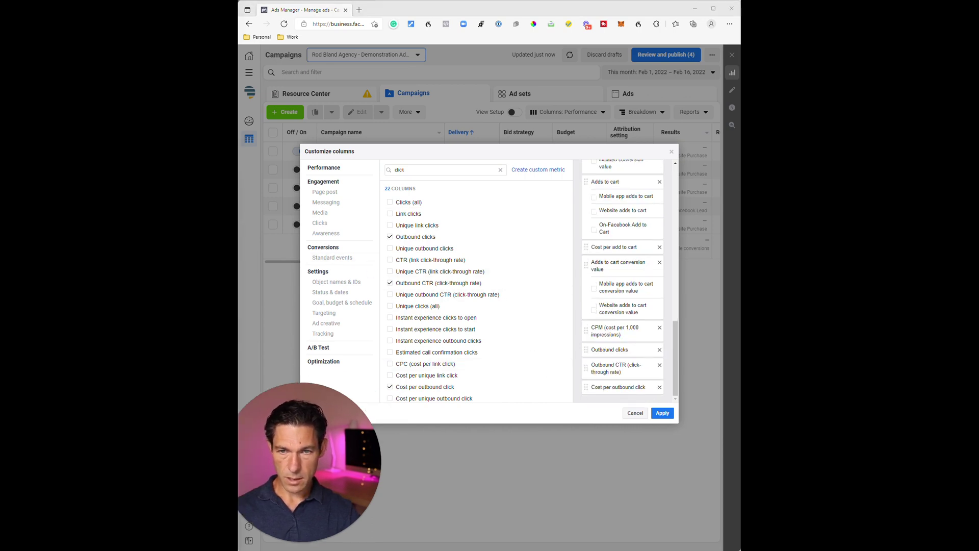
double_click(400, 169)
Step: Add the Delivery, Reach and Impressions columns
text(cdelivery)
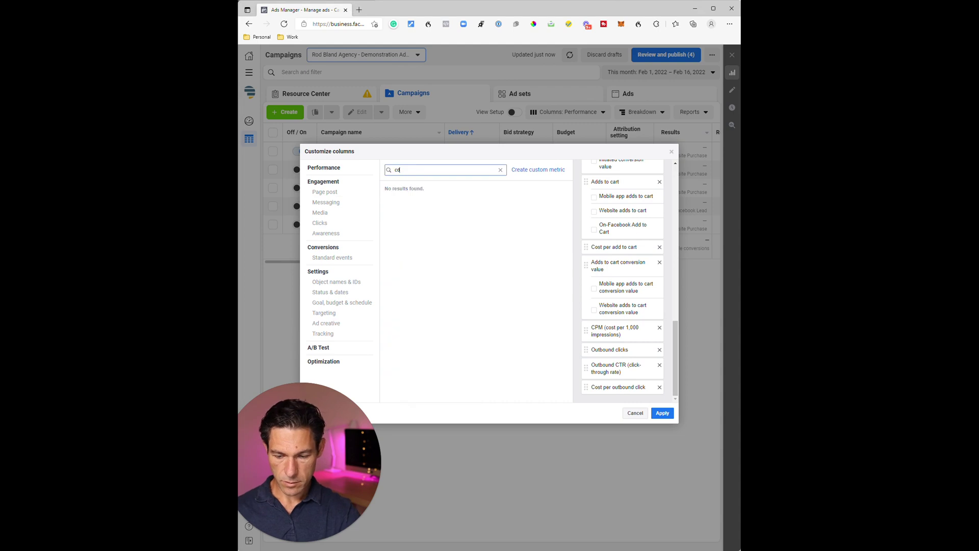
key(BackSpace)
key(BackSpace)
key(BackSpace)
key(BackSpace)
key(BackSpace)
key(BackSpace)
key(BackSpace)
key(BackSpace)
key(BackSpace)
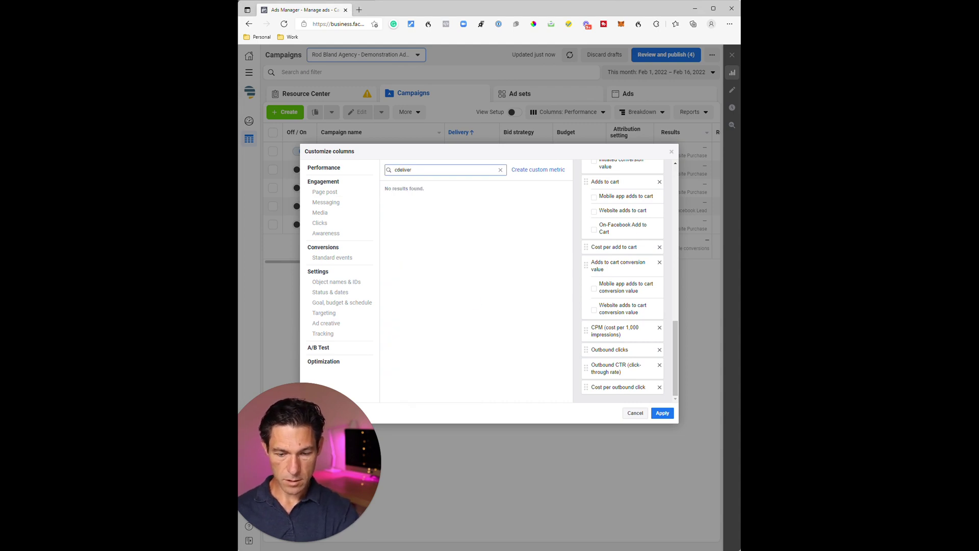
text(delivery)
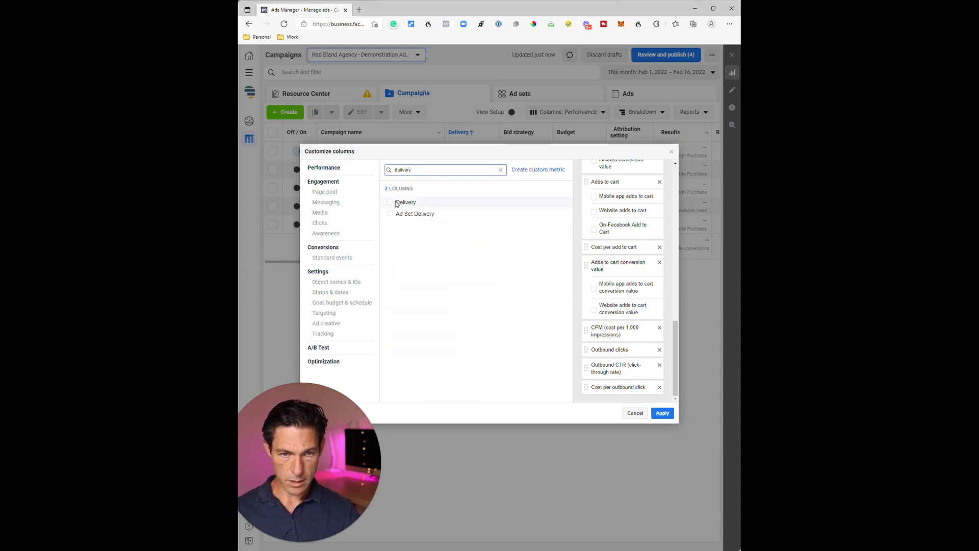
click(390, 203)
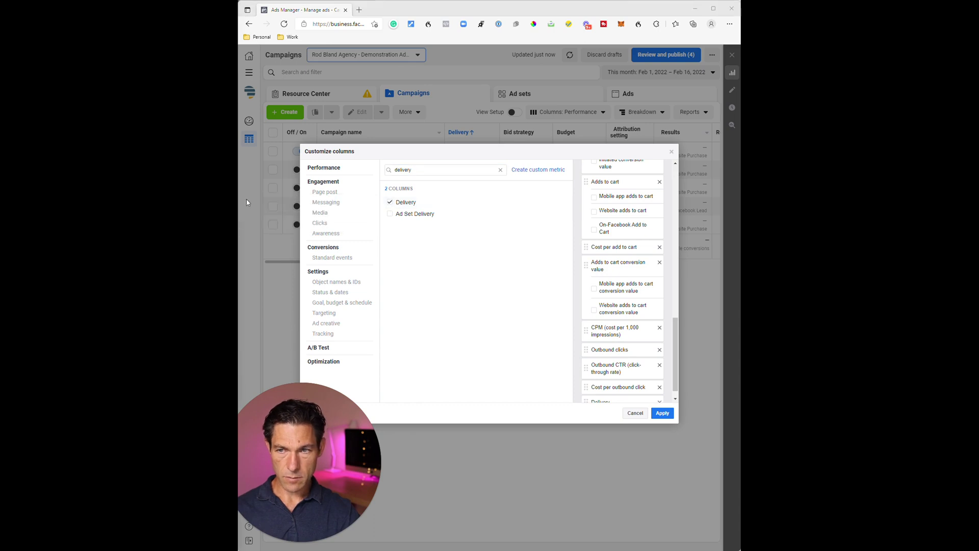
drag(413, 170, 386, 170)
text(reach)
text(impre)
click(390, 202)
Step: Add Frequency and Post engagement columns, then tick Save as preset
text(frequency)
drag(418, 170, 386, 172)
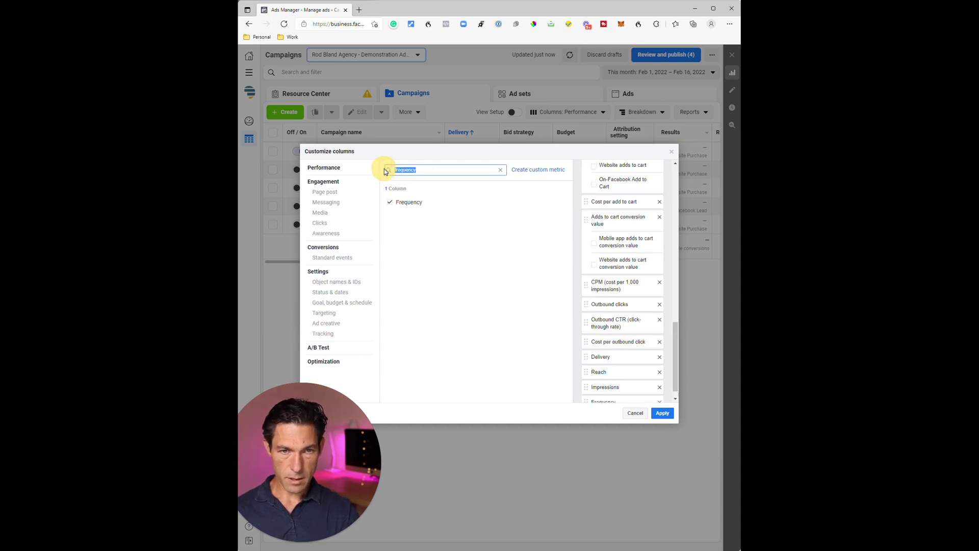
text(post co)
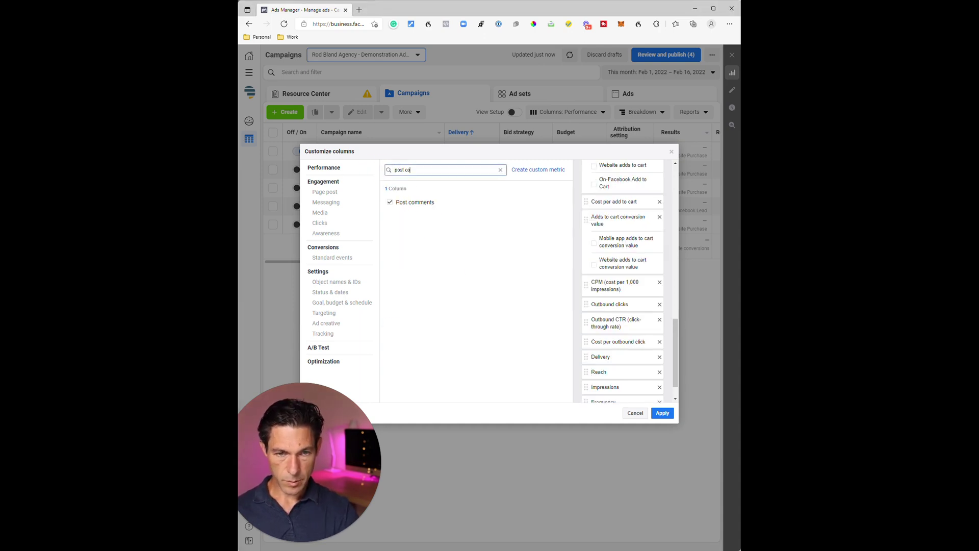
key(BackSpace)
key(BackSpace)
key(BackSpace)
text(eng)
click(390, 202)
click(500, 170)
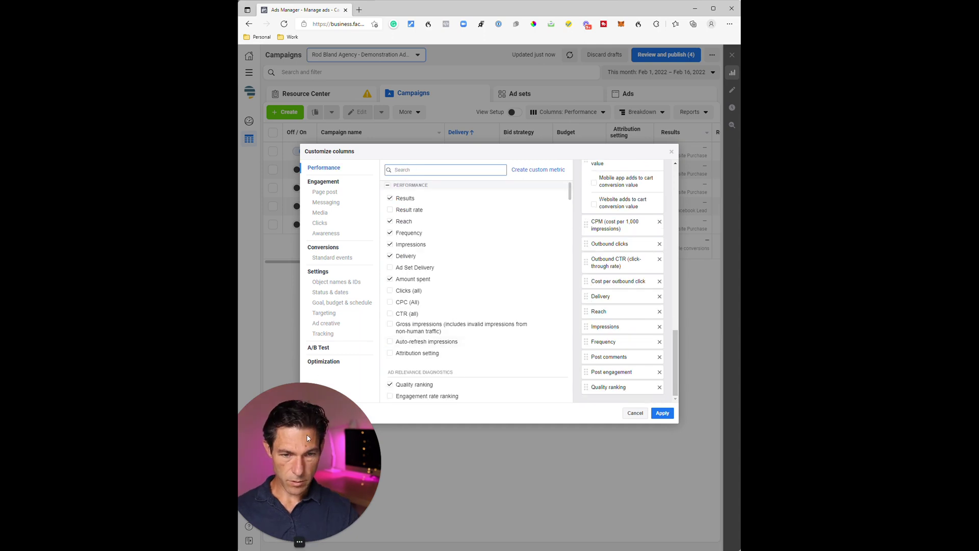
drag(321, 456, 467, 447)
click(307, 413)
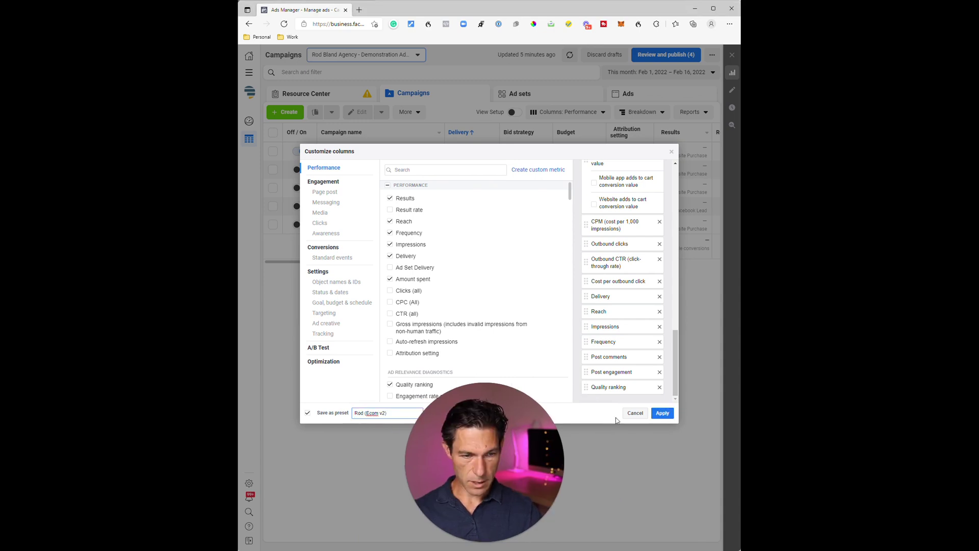
Step: Apply the Ecom v2 preset and confirm it appears in the Columns preset list
click(662, 412)
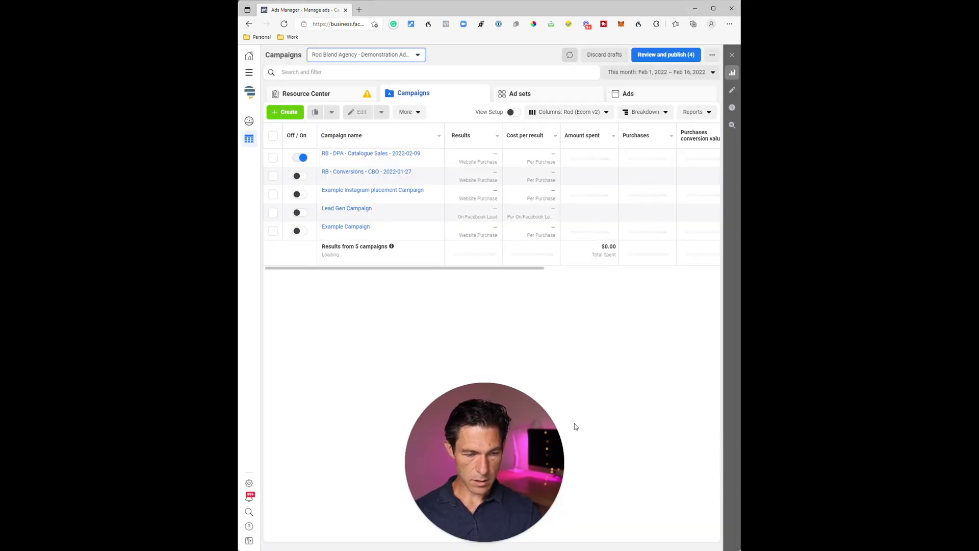
drag(508, 446, 333, 447)
click(569, 112)
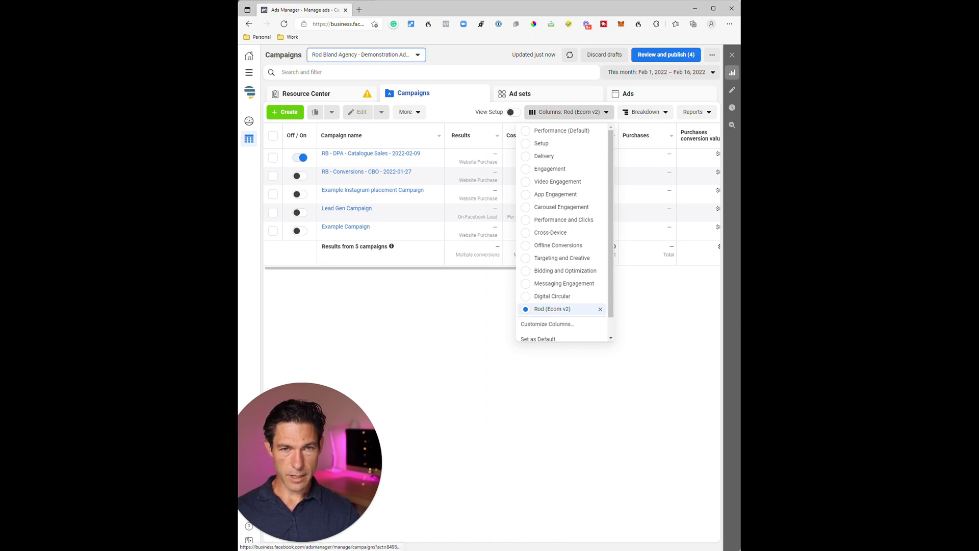
click(559, 326)
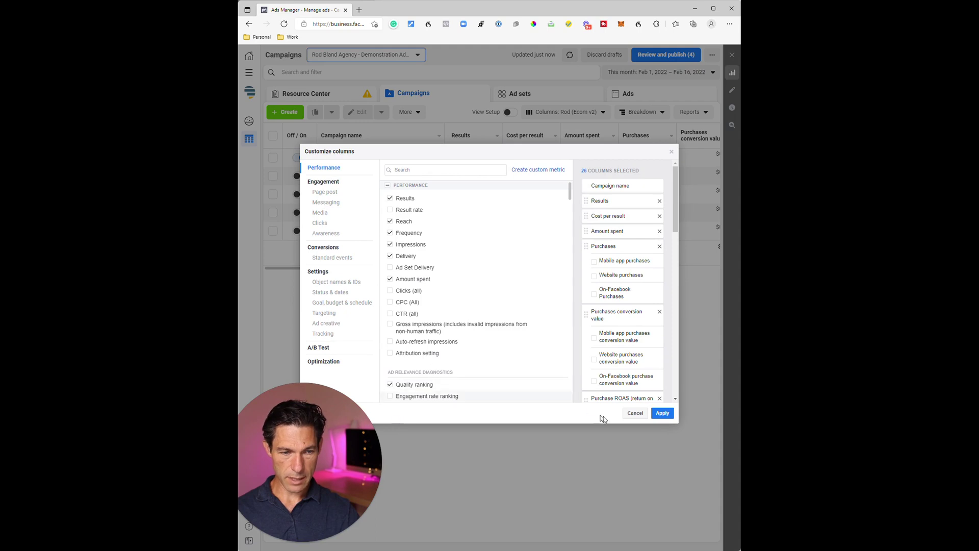
click(635, 412)
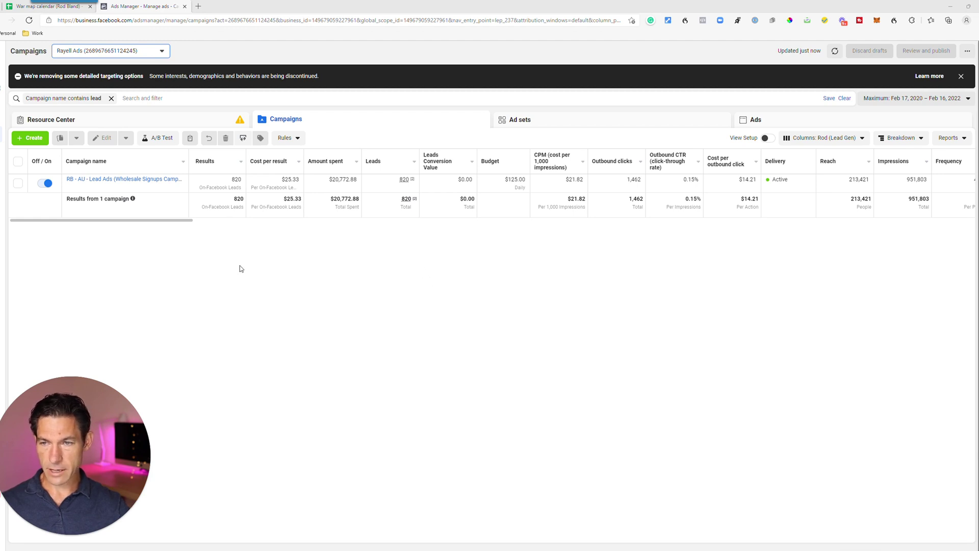
Step: Scroll the five-campaign table horizontally through the Ecom v2 preset columns
mouse_move(216, 178)
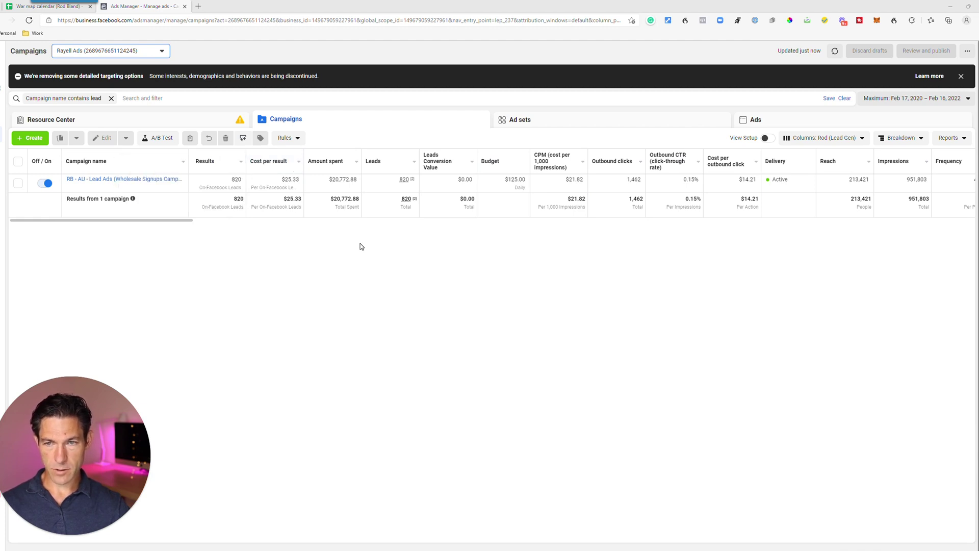
mouse_move(408, 177)
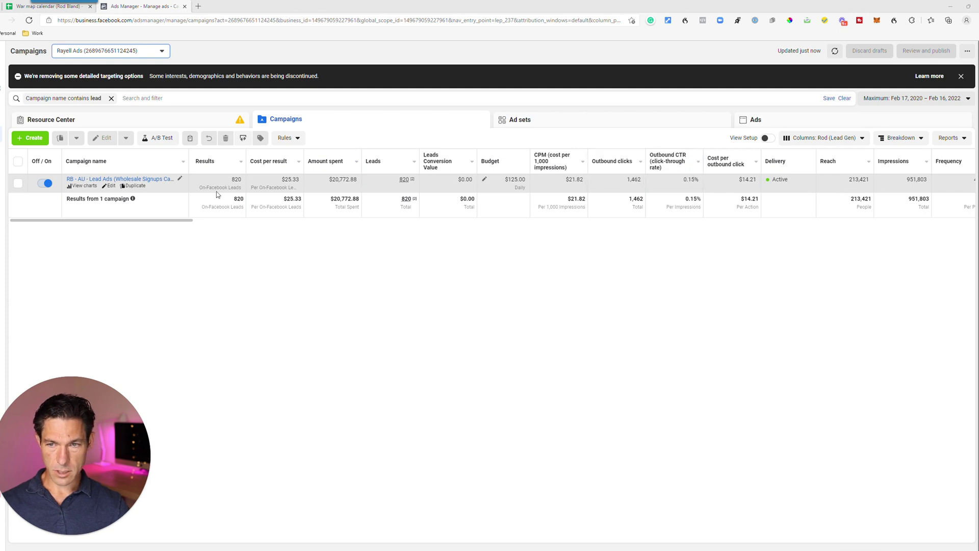
drag(163, 223, 407, 228)
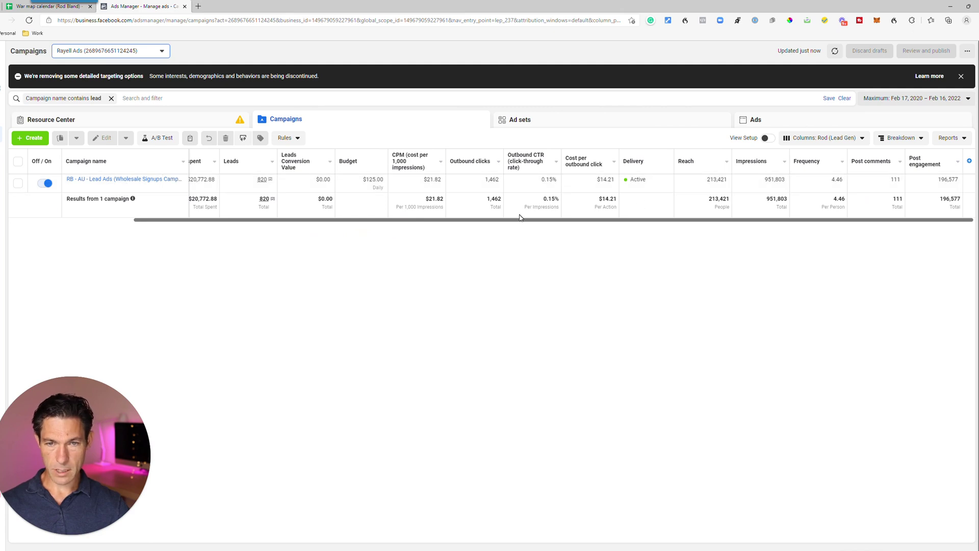
drag(518, 223, 334, 230)
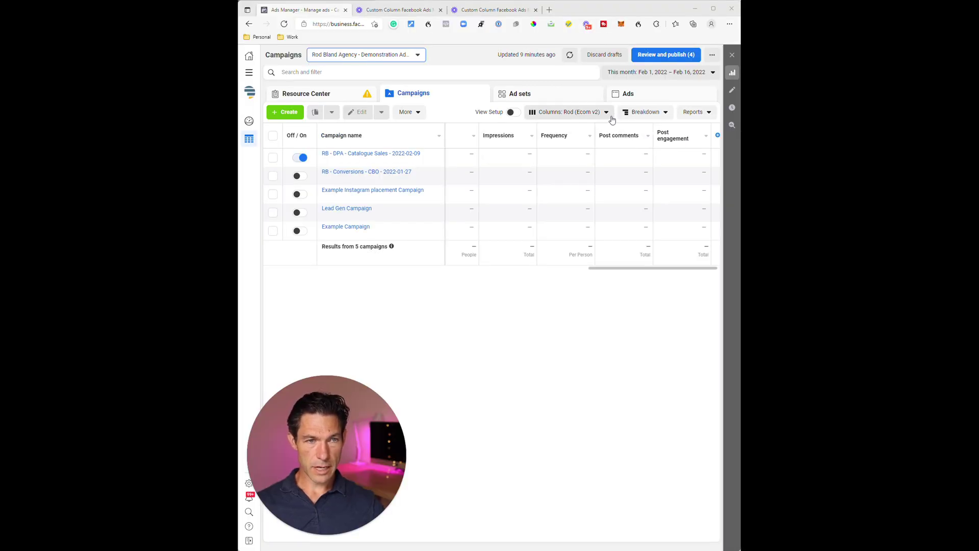
Step: Switch the table to the Performance (Default) columns and open Customize Columns for them
click(610, 116)
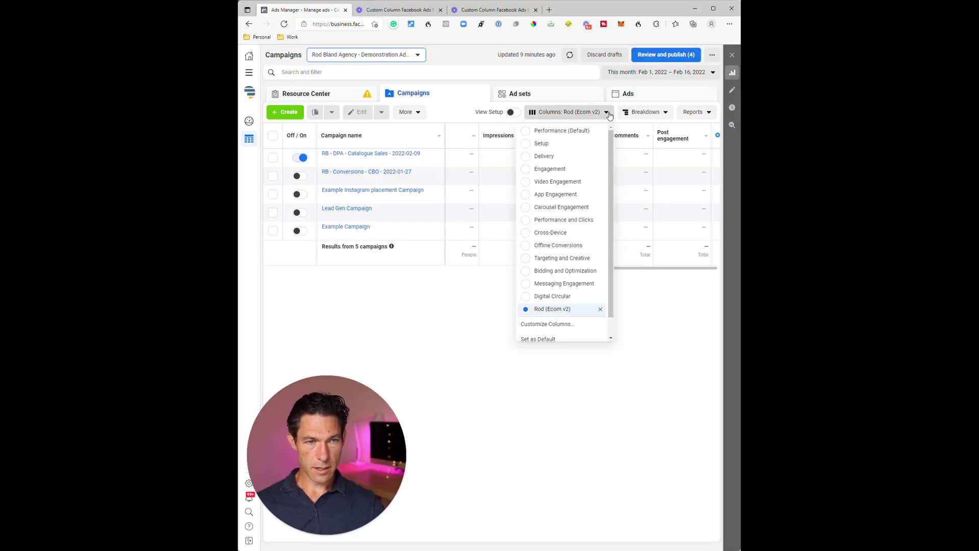
click(571, 132)
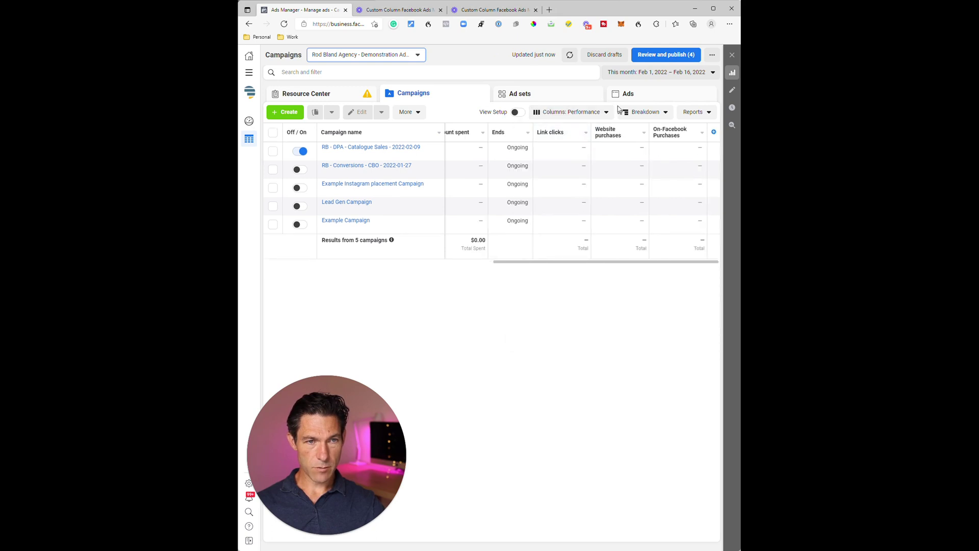
click(571, 112)
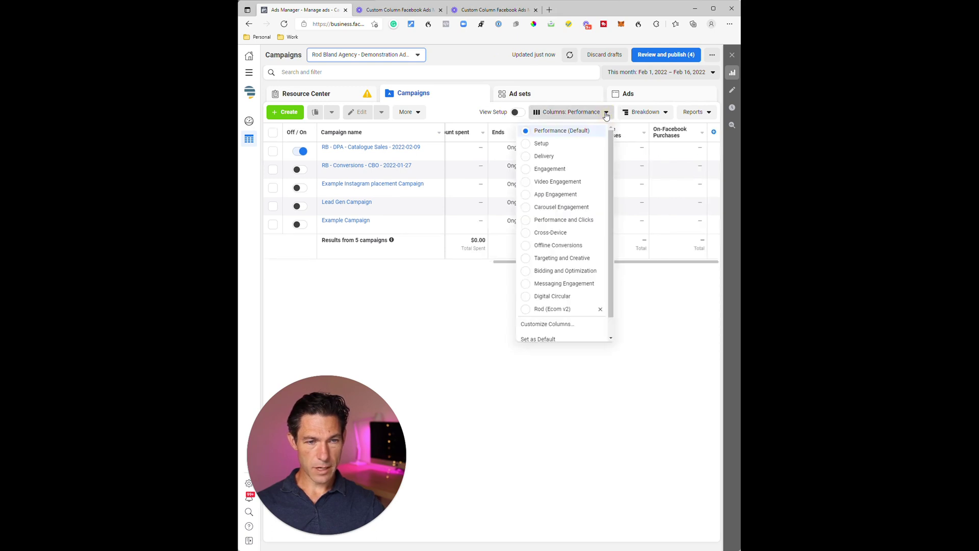
click(550, 325)
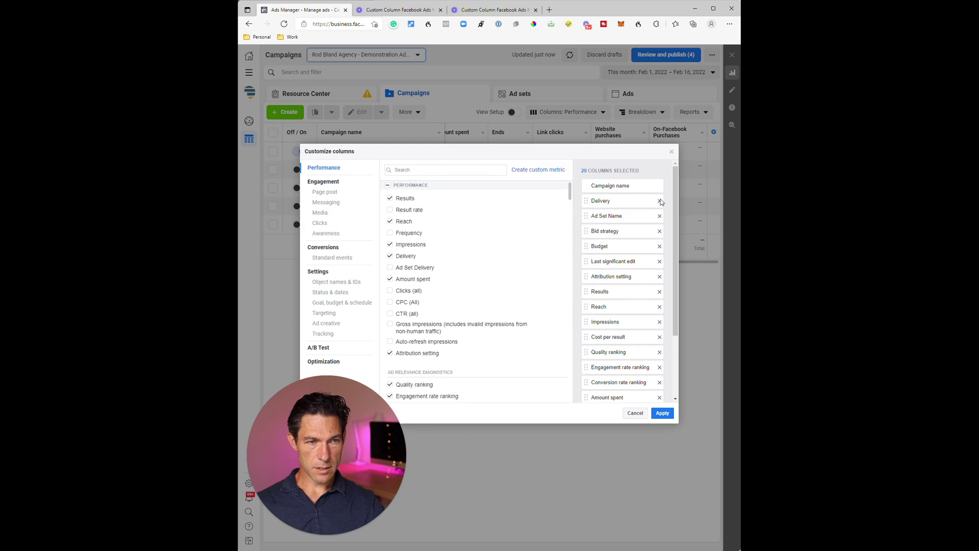
Step: Remove every selected column except Campaign name, then add Results back
click(659, 201)
click(659, 201)
click(659, 201)
click(659, 201)
click(659, 201)
click(659, 201)
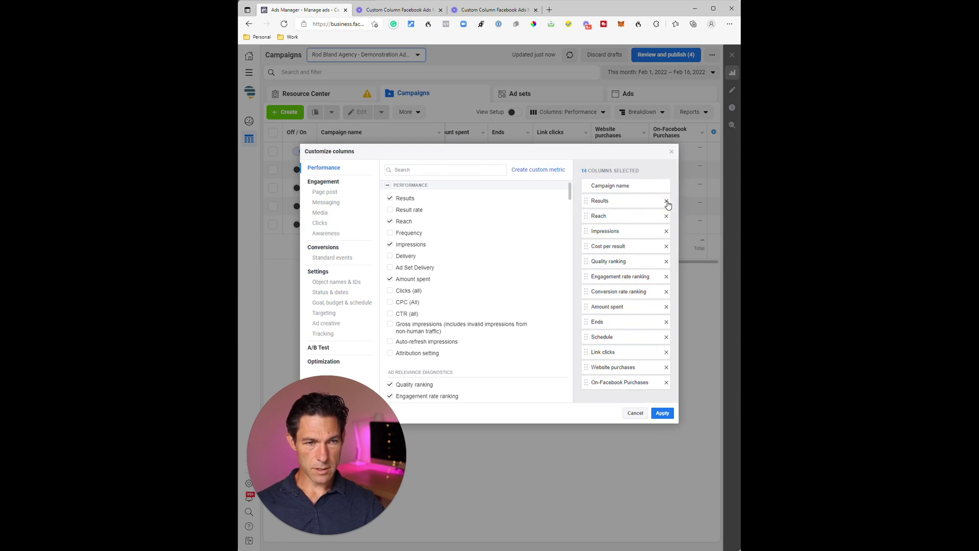
click(666, 200)
click(666, 201)
click(666, 201)
click(666, 201)
click(666, 201)
click(665, 201)
click(666, 201)
click(666, 201)
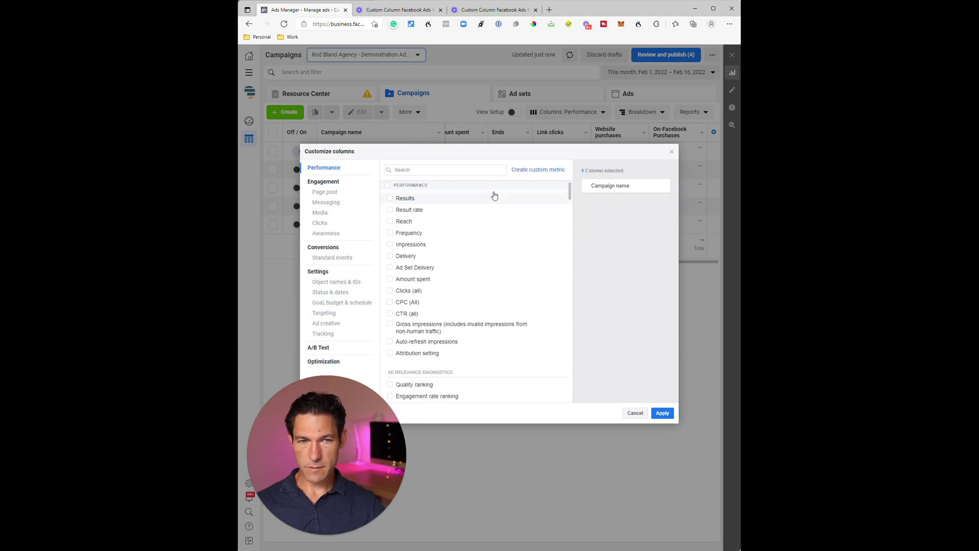
click(390, 200)
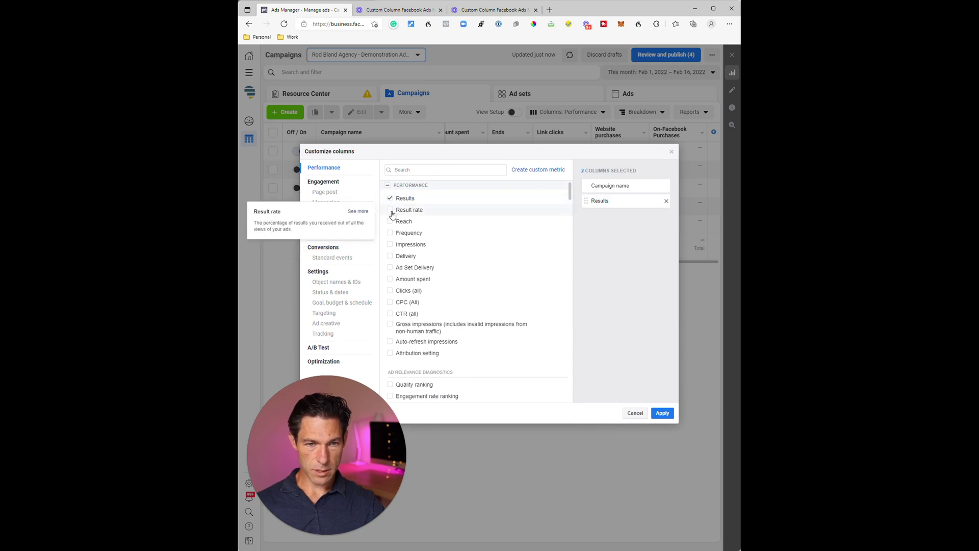
Step: Search 'cost' and add the Cost per result column
click(422, 172)
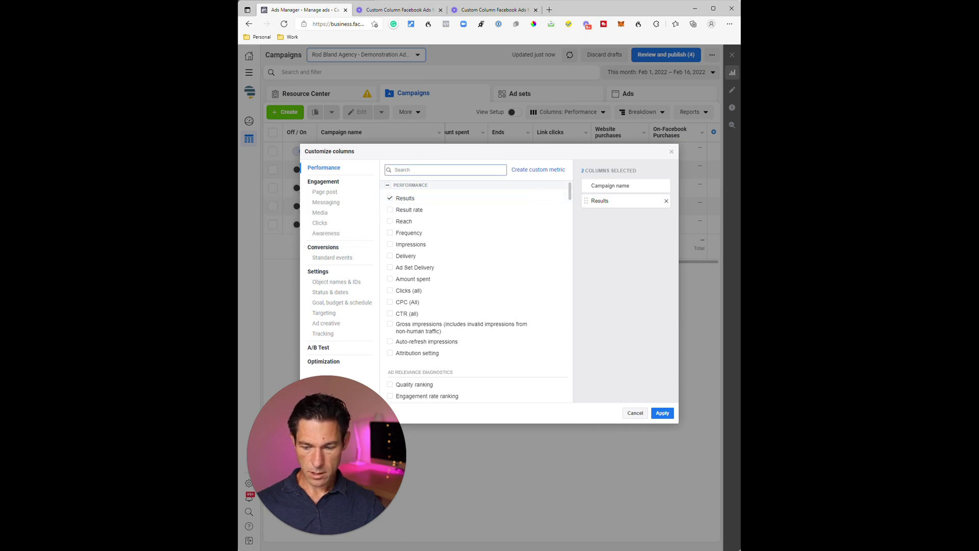
text(cost)
click(408, 202)
Step: Add Leads total and Leads conversion value, dropping the Website and On-Facebook lead sub-columns
drag(408, 170, 375, 166)
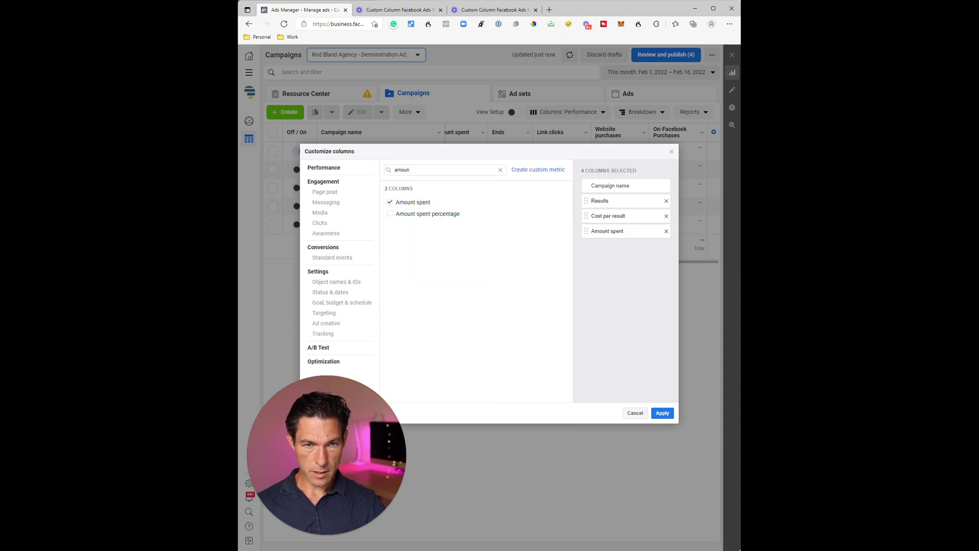
drag(408, 170, 361, 174)
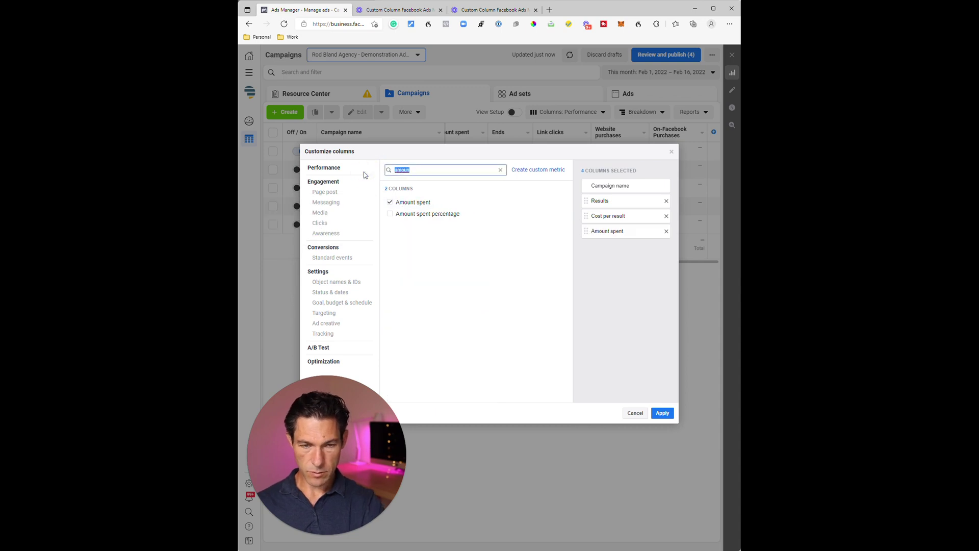
text(lead)
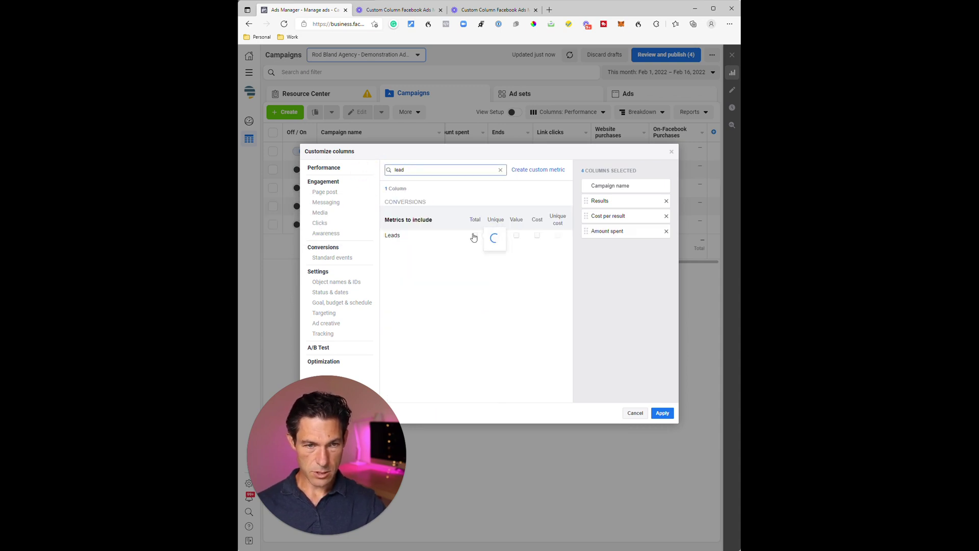
click(474, 235)
click(516, 235)
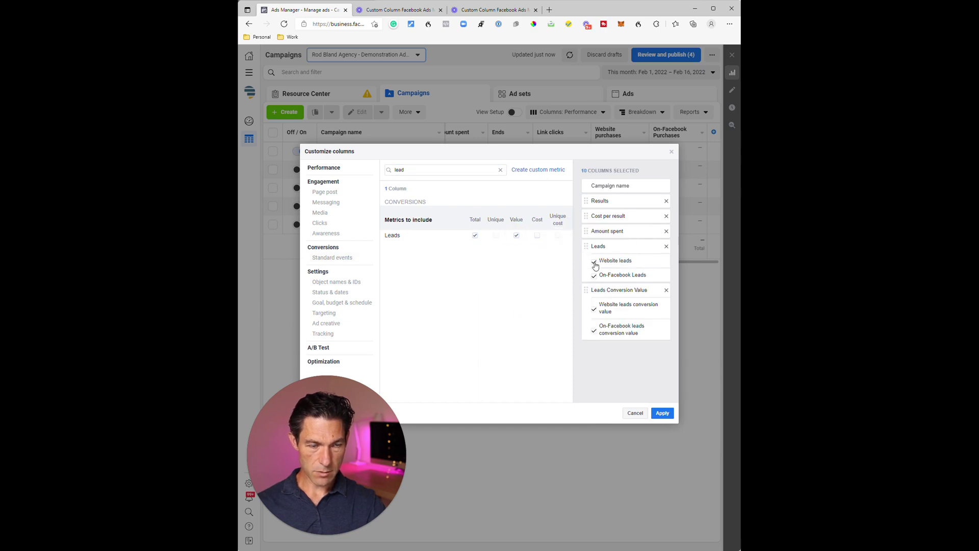
click(594, 263)
click(594, 276)
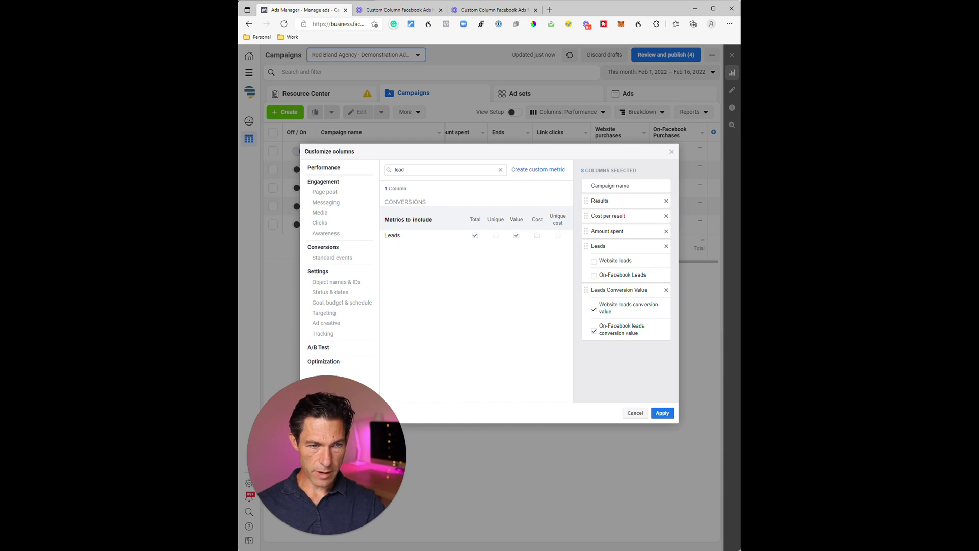
click(593, 311)
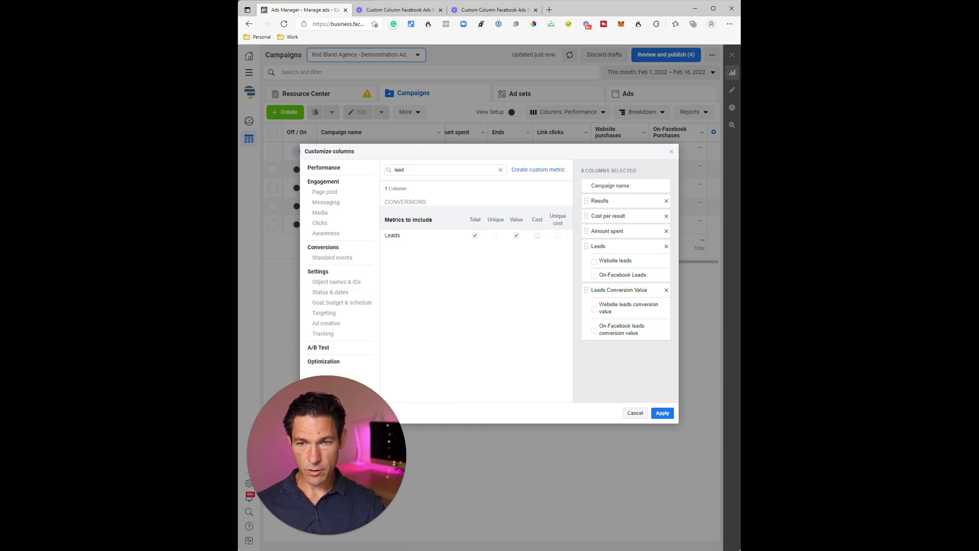
Step: Add the Budget and CPM columns
double_click(399, 169)
text(budget)
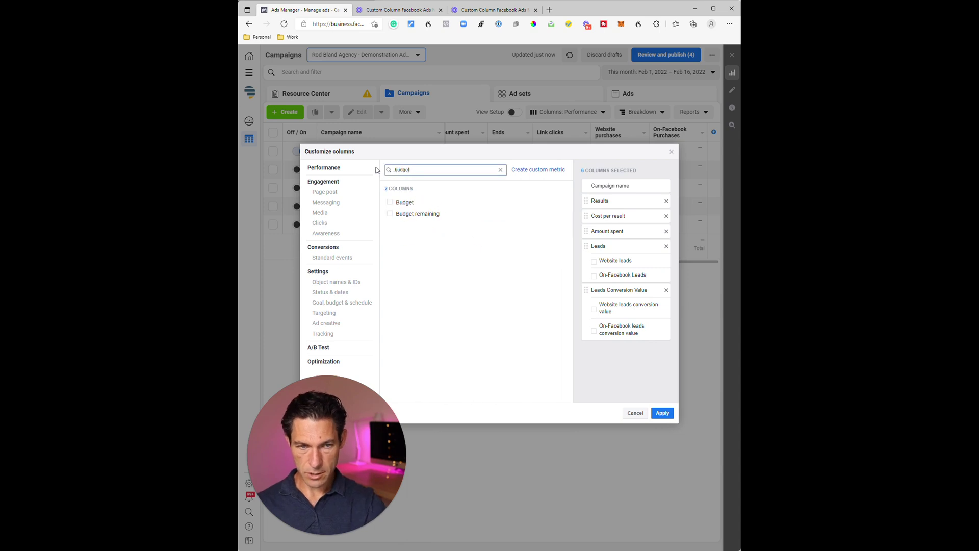
click(390, 201)
double_click(402, 170)
text(cpm)
click(389, 202)
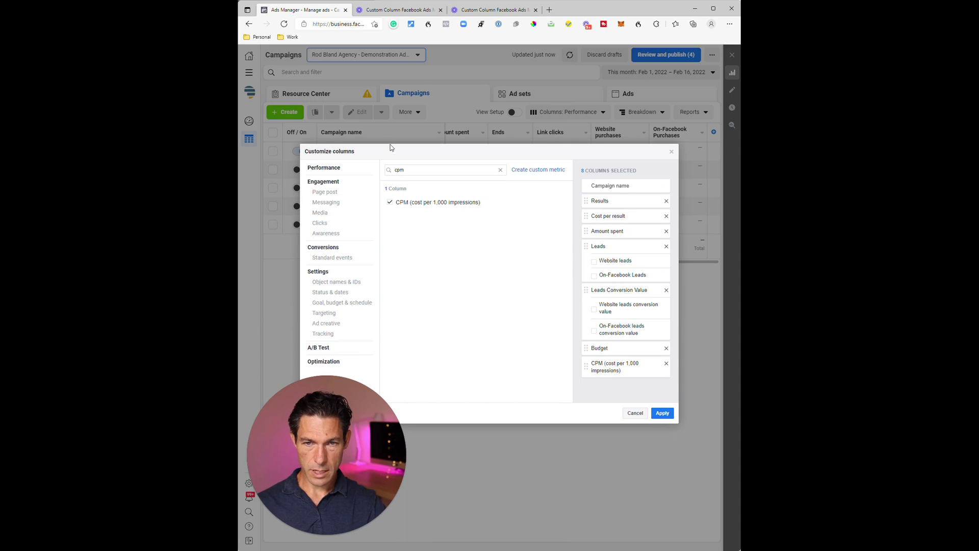
Step: Add Outbound clicks, Outbound CTR and Cost per outbound click columns
click(383, 170)
key(BackSpace)
key(BackSpace)
key(BackSpace)
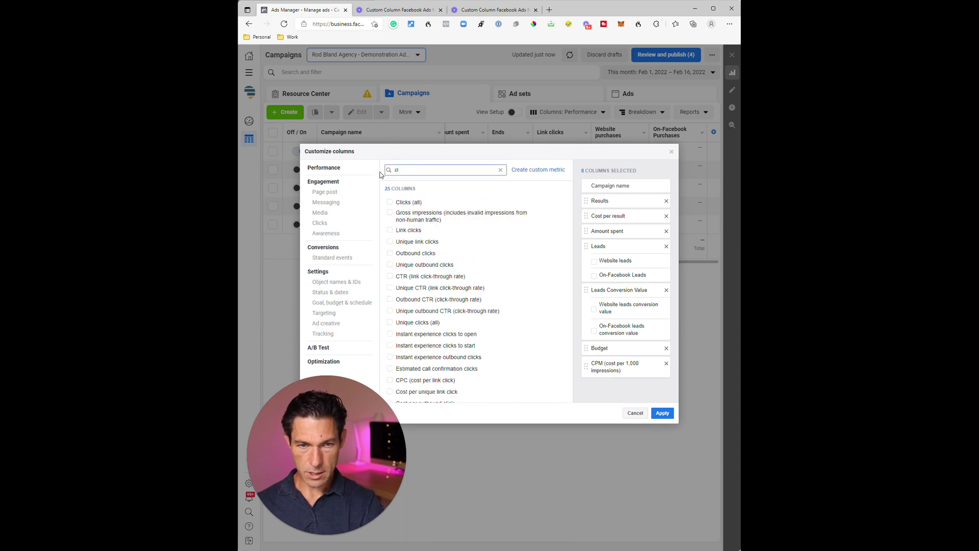
text(outbound)
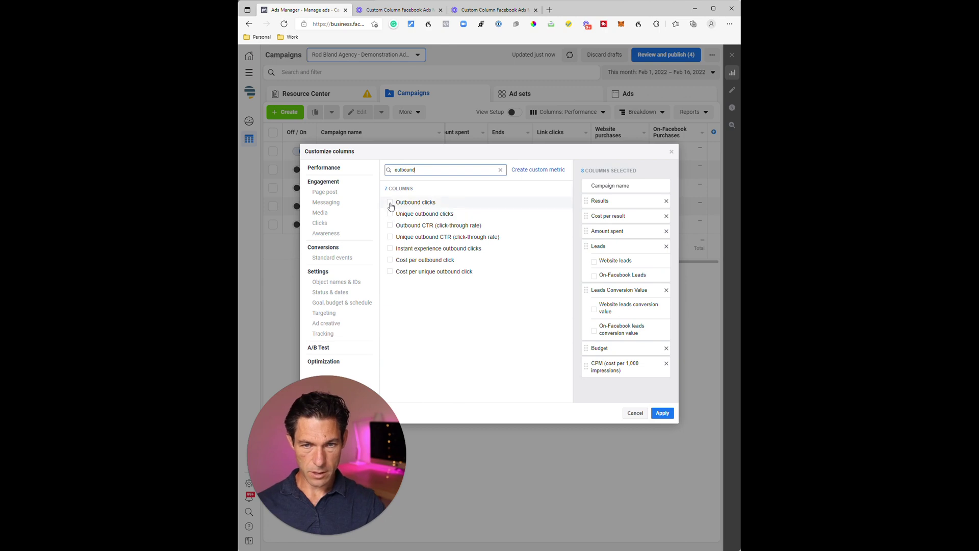
click(390, 203)
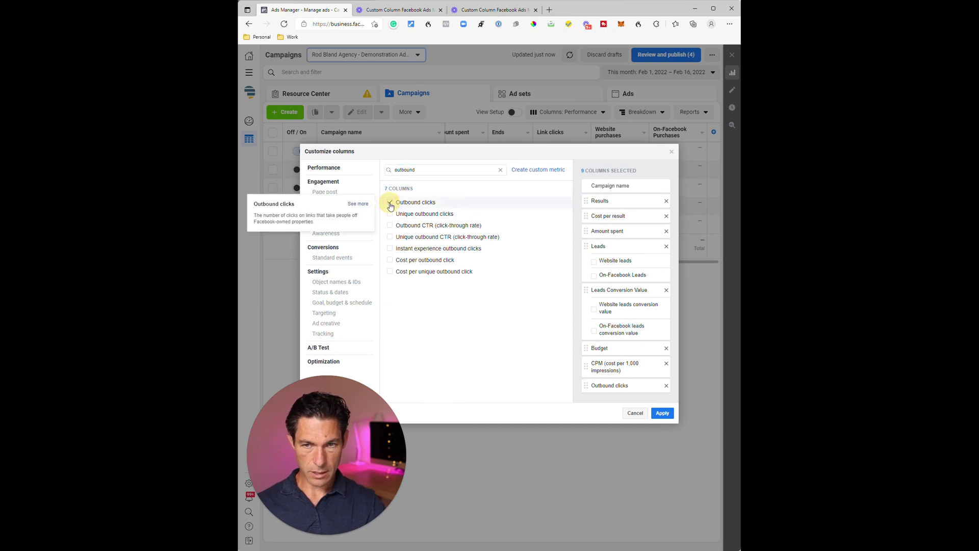
click(390, 226)
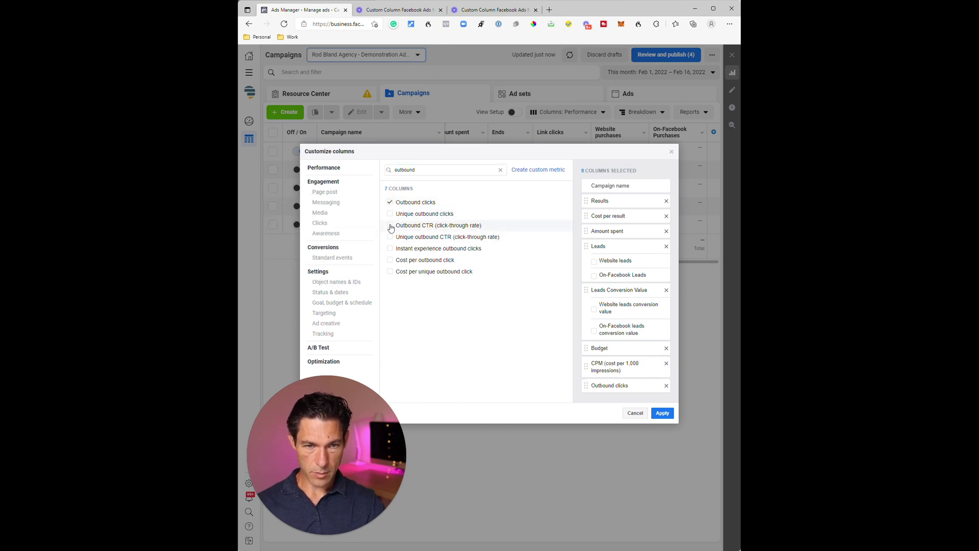
click(390, 260)
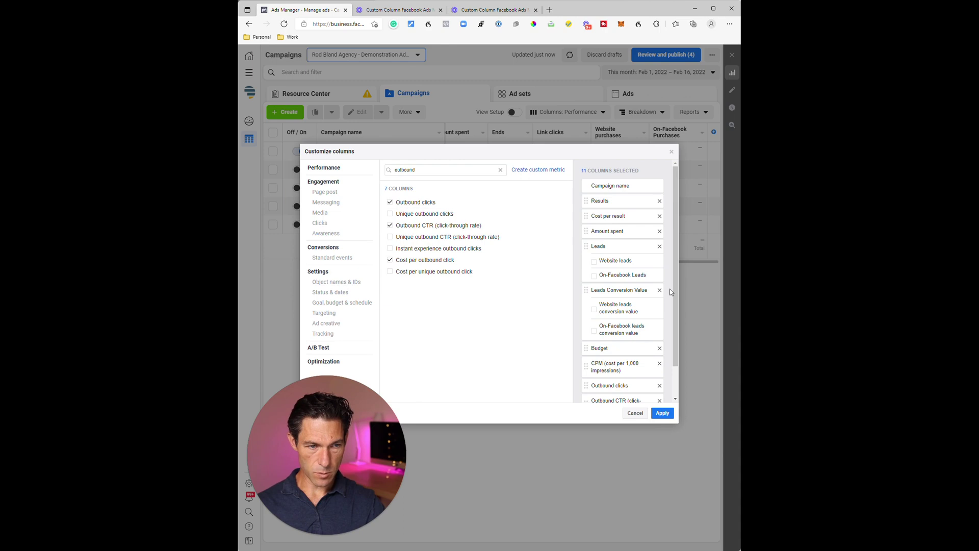
Step: Add Delivery, Impressions and Post comments columns, then search for engagement metrics
drag(415, 170, 393, 168)
text(deliv)
click(390, 202)
text(impression)
click(390, 203)
text(freco)
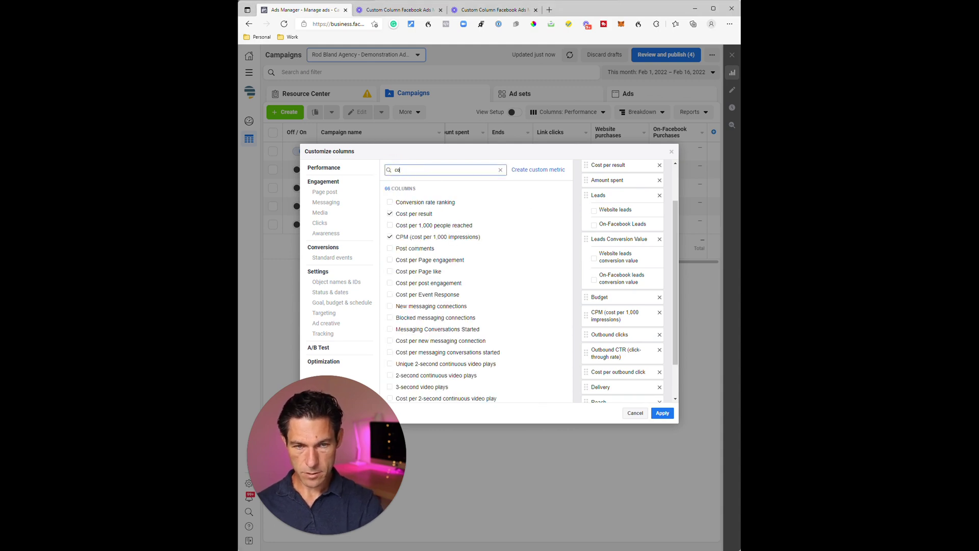
text(mme)
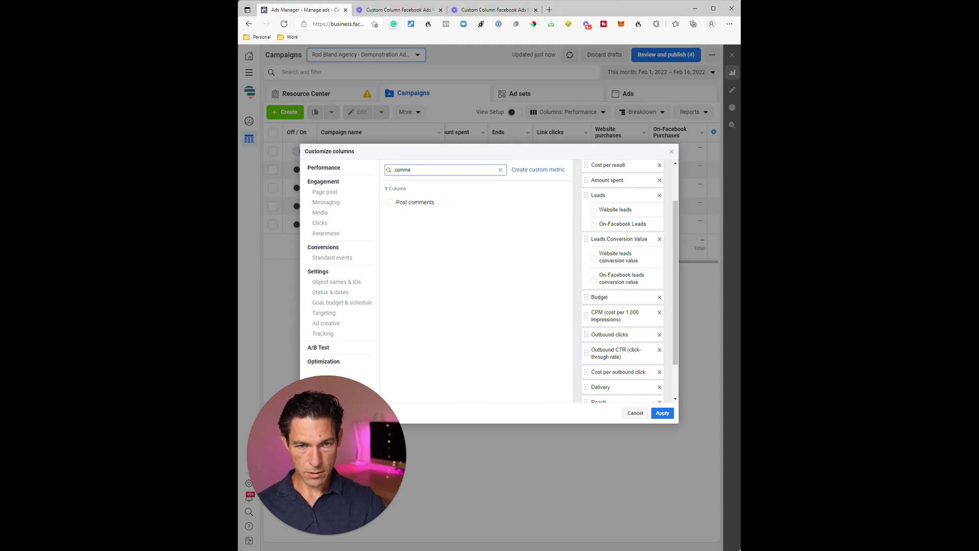
click(390, 202)
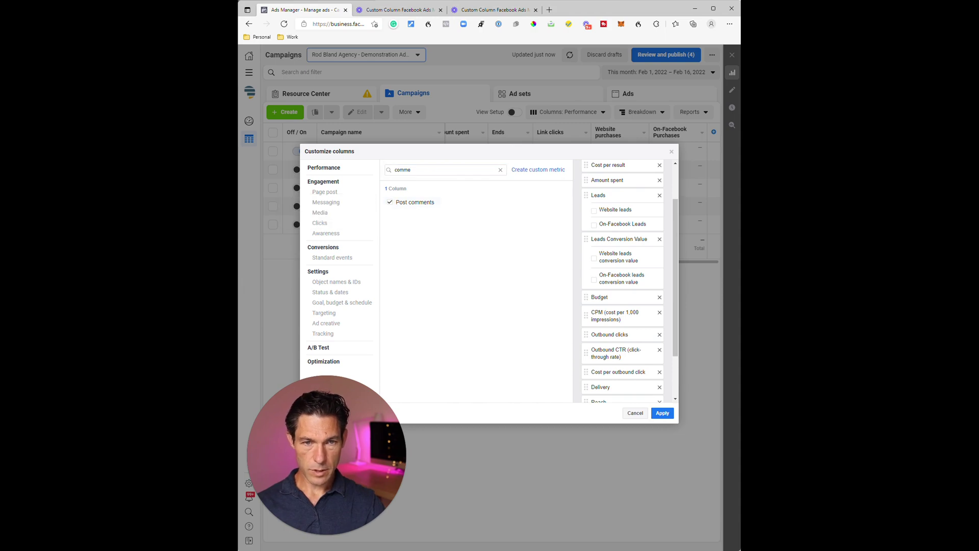
drag(412, 170, 375, 168)
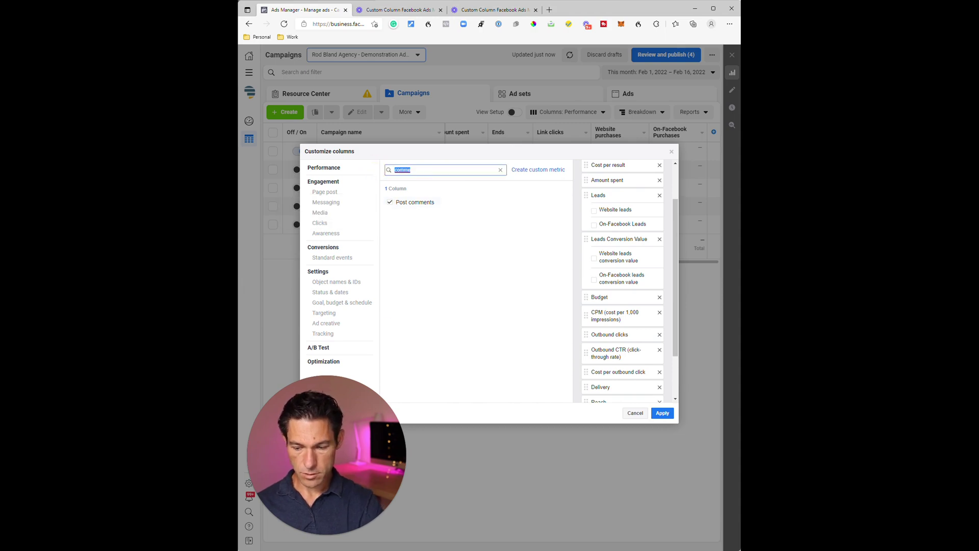
text(engage)
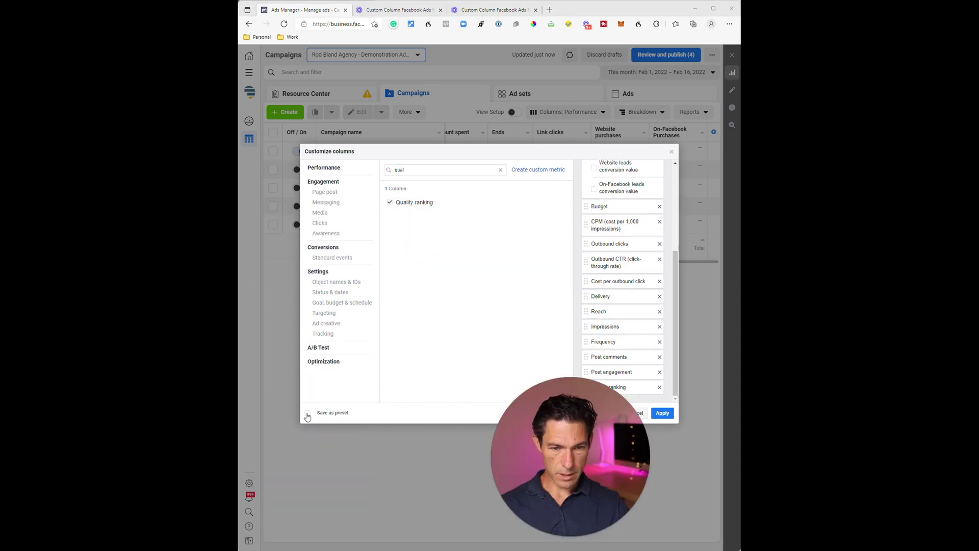
Step: Enable Save as preset and name the new column preset Lead Ads V2
click(308, 414)
click(387, 412)
text(Ro)
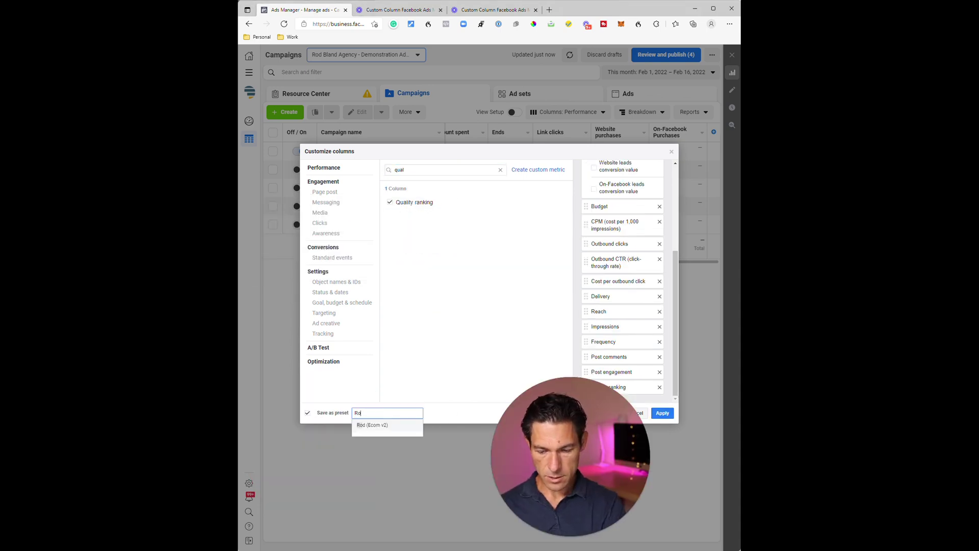
text(d (Lead )
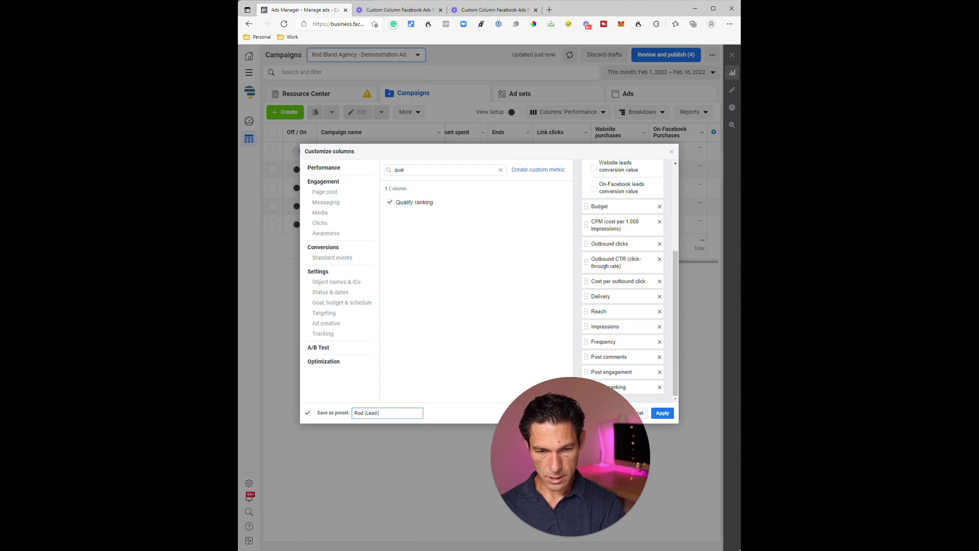
text(Ads V2))
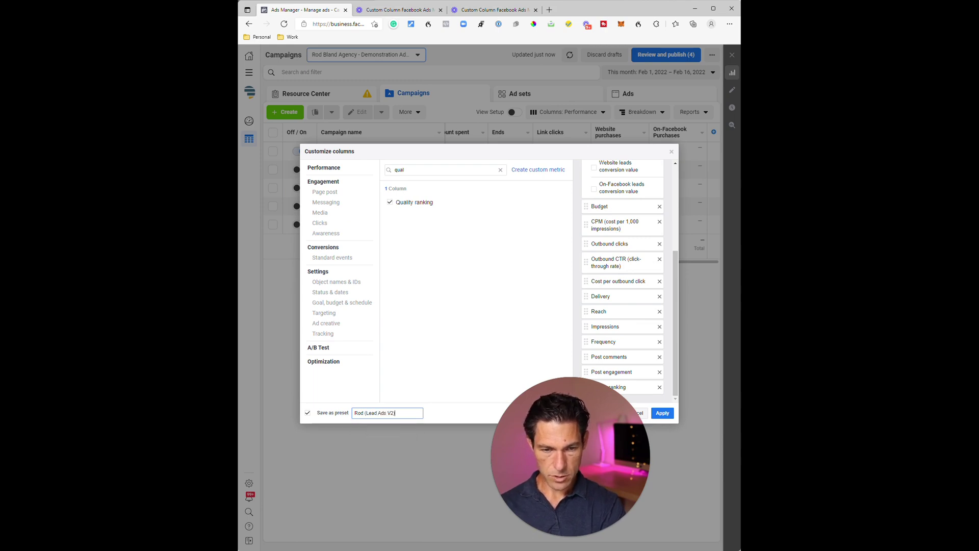
drag(577, 429, 355, 448)
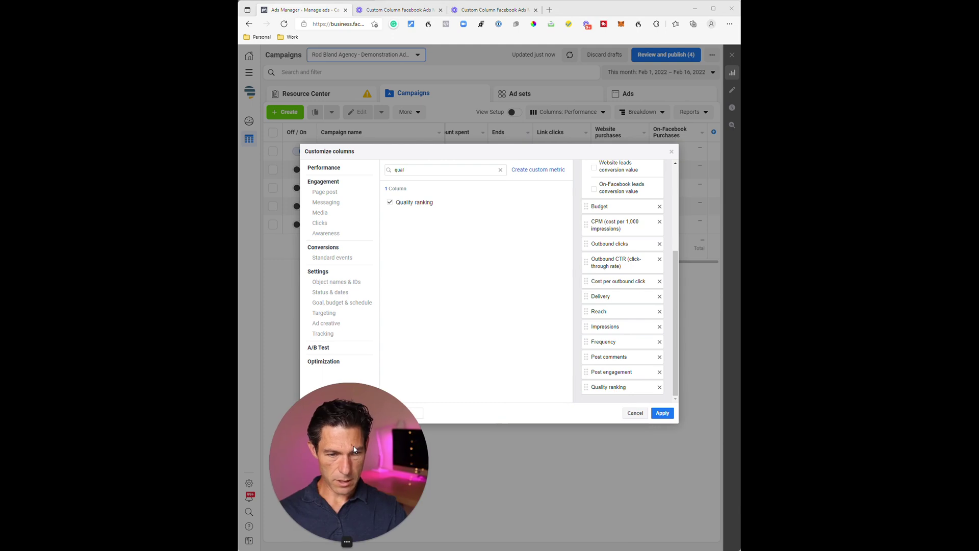
Step: Apply and save the Lead Ads V2 preset, then switch the table to Ecom v2
click(663, 413)
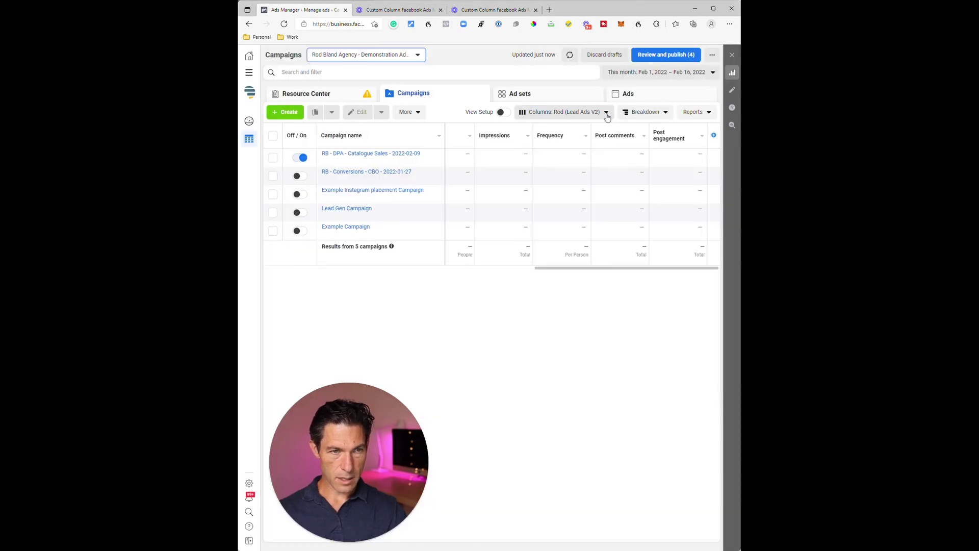
click(606, 113)
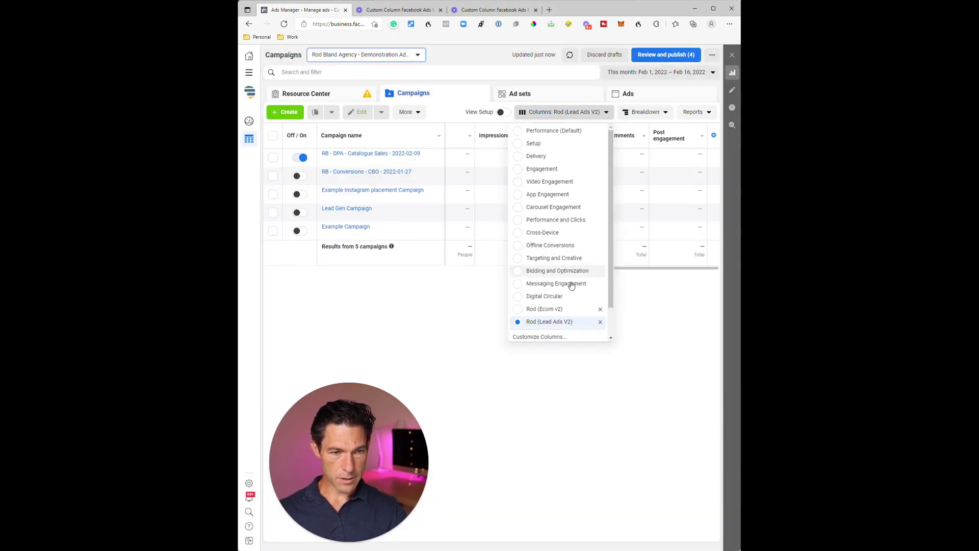
click(560, 309)
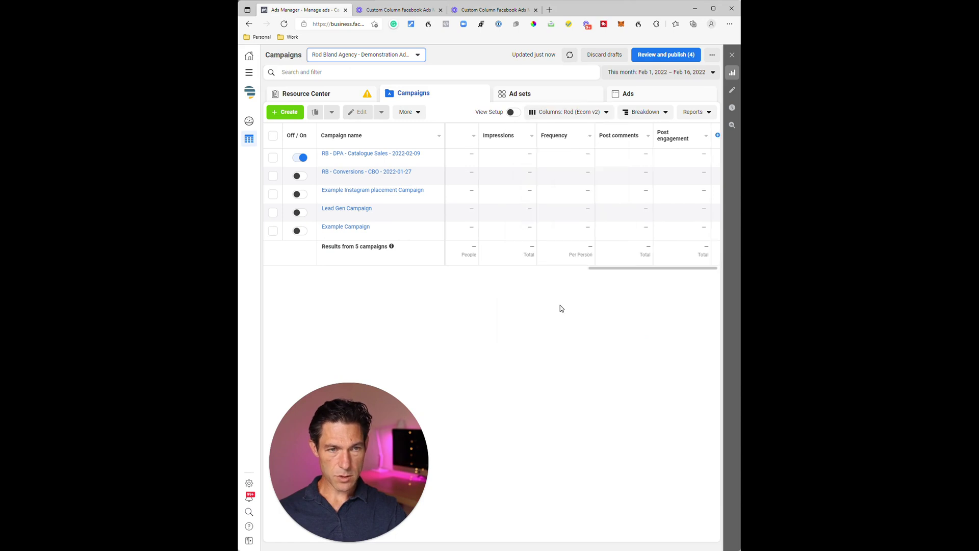
drag(608, 268, 329, 274)
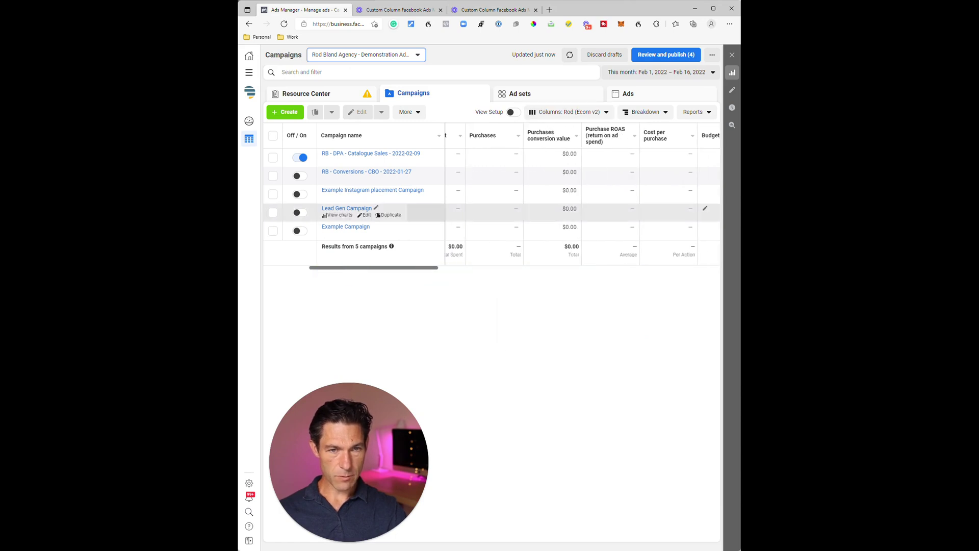
click(569, 112)
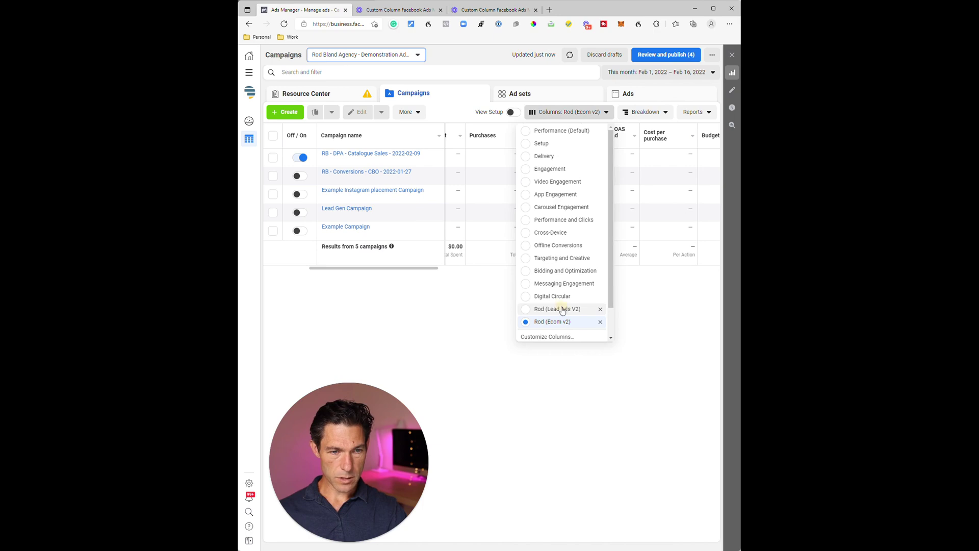